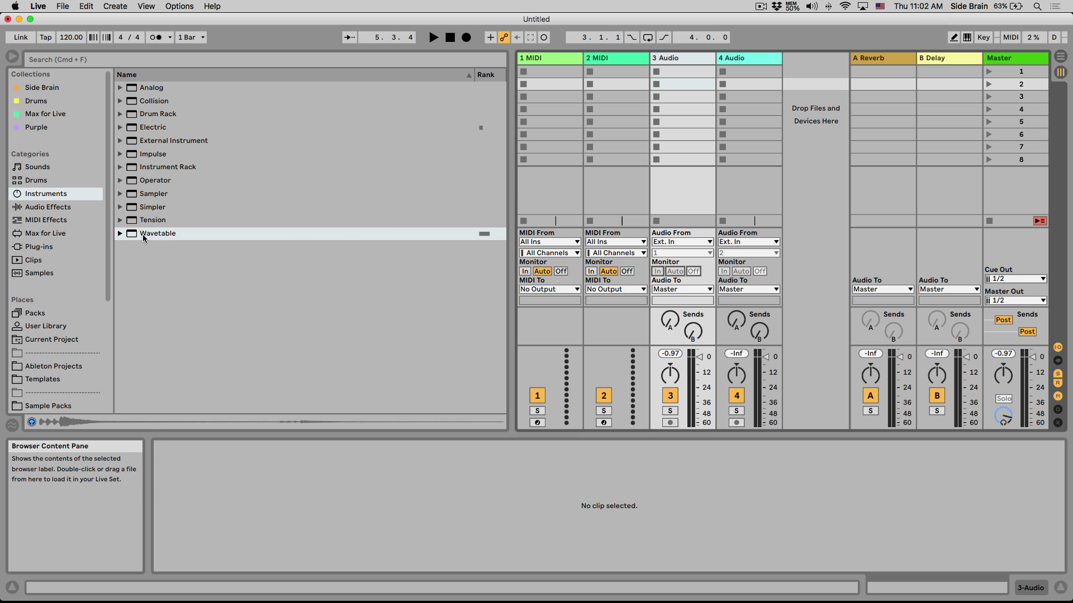
Drag Wavetable from Instruments onto MIDI track 1, which becomes 1 Wavetable
left_click_drag(143, 238, 549, 107)
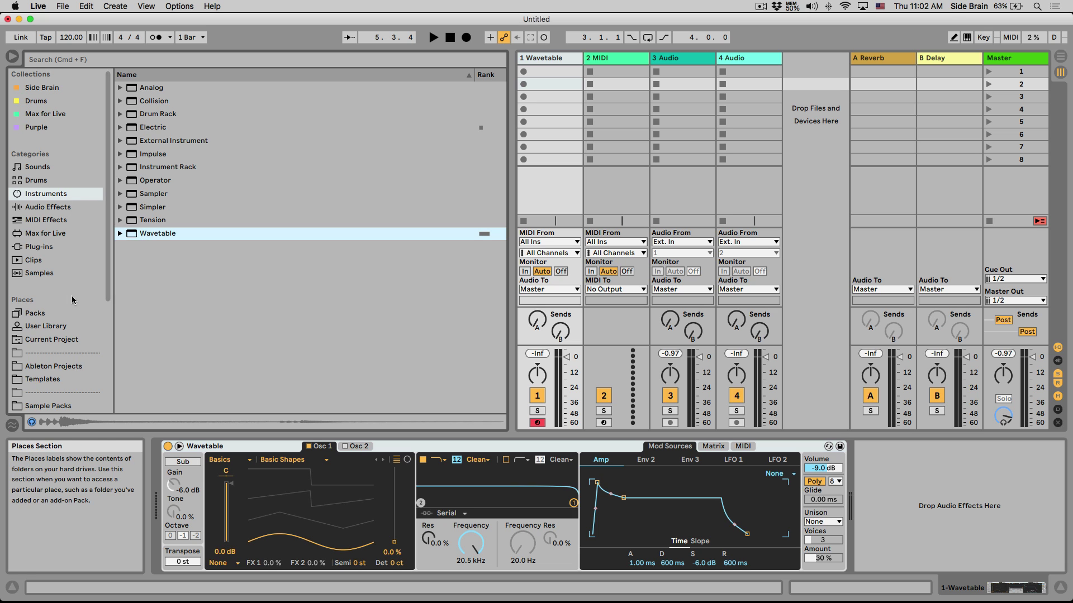
Browse to Build and Drop's One Shots Clap folder and preview several clap samples
left_click(35, 313)
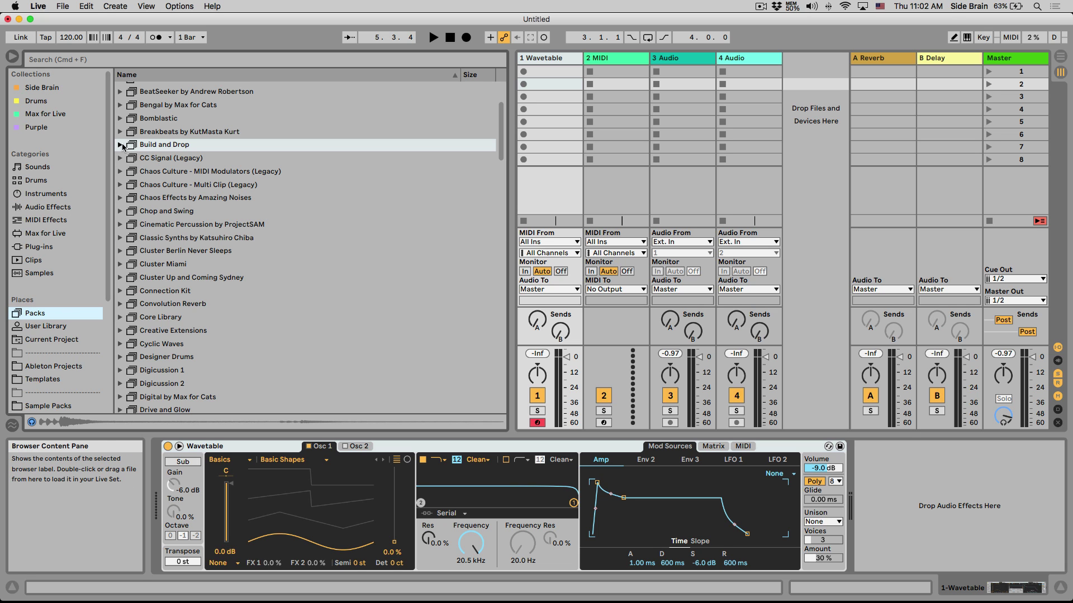
left_click(121, 146)
left_click(130, 199)
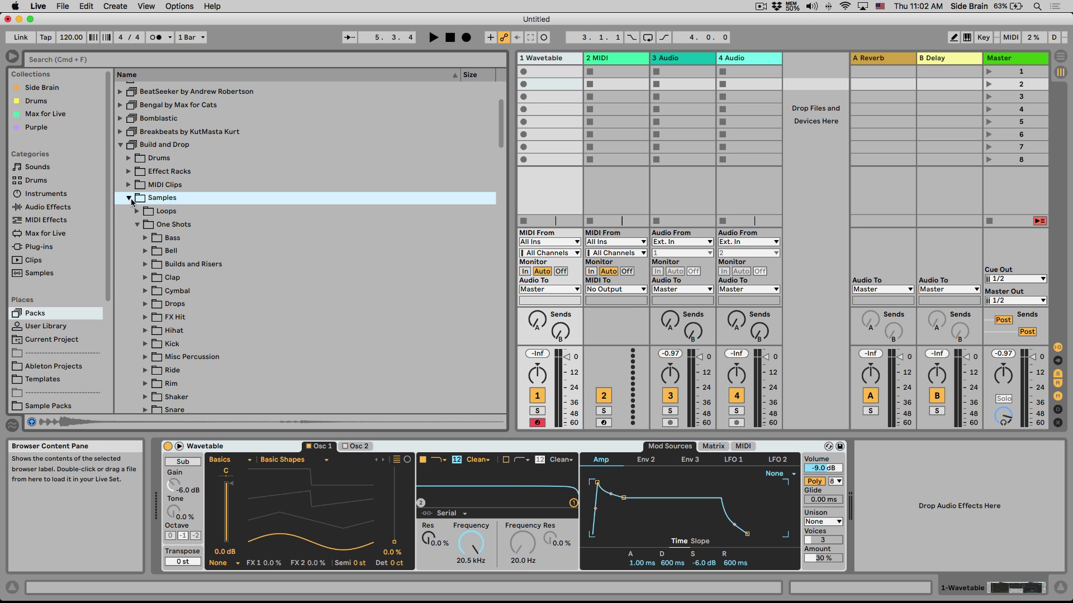
scroll(144, 248, "down", 1)
left_click(146, 256)
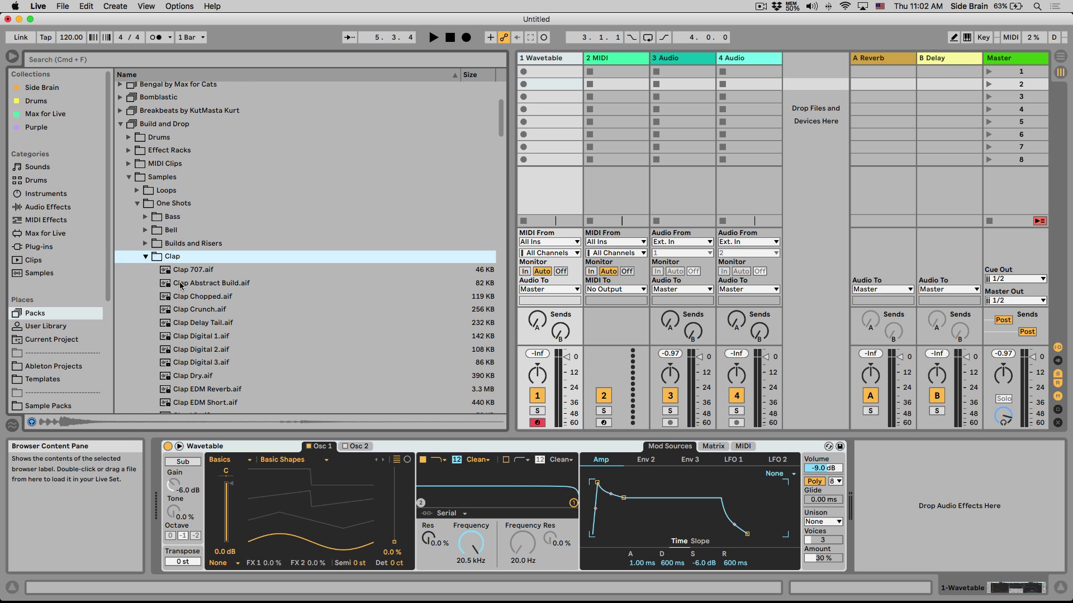
left_click(181, 283)
left_click(208, 311)
left_click(211, 322)
left_click(199, 351)
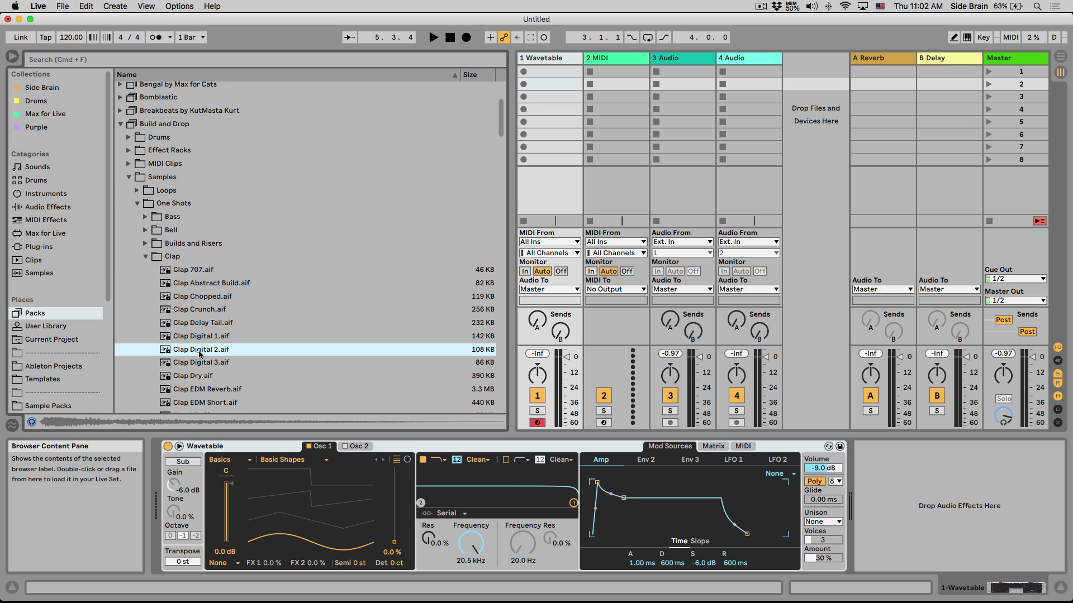
left_click(200, 380)
left_click(207, 328)
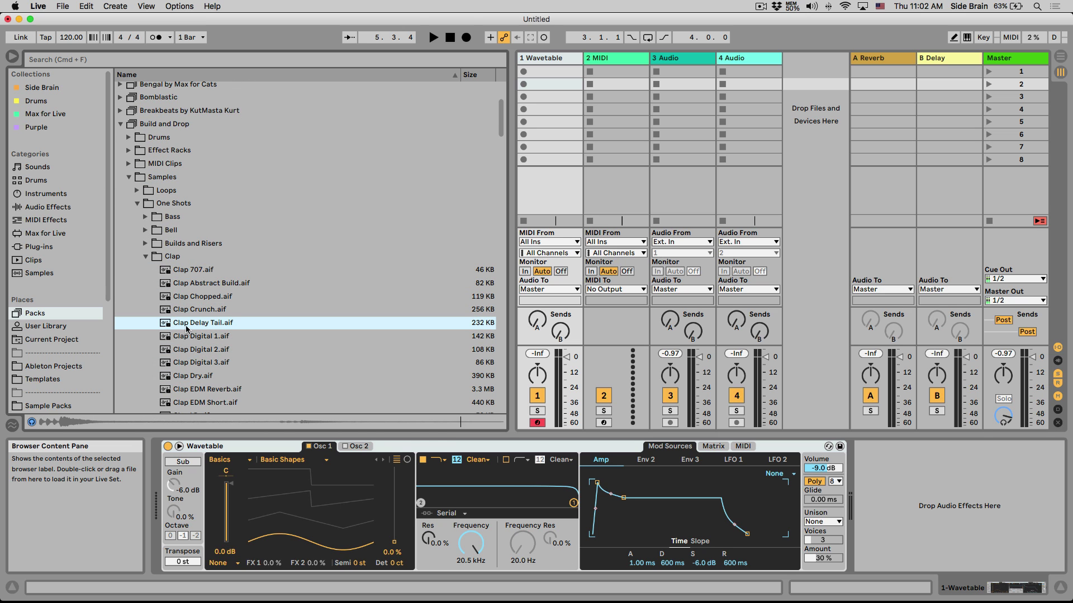
Load Clap Delay Tail.aif into Wavetable Osc 1, sweep its position and turn Raw off
scroll(196, 324, "down", 1)
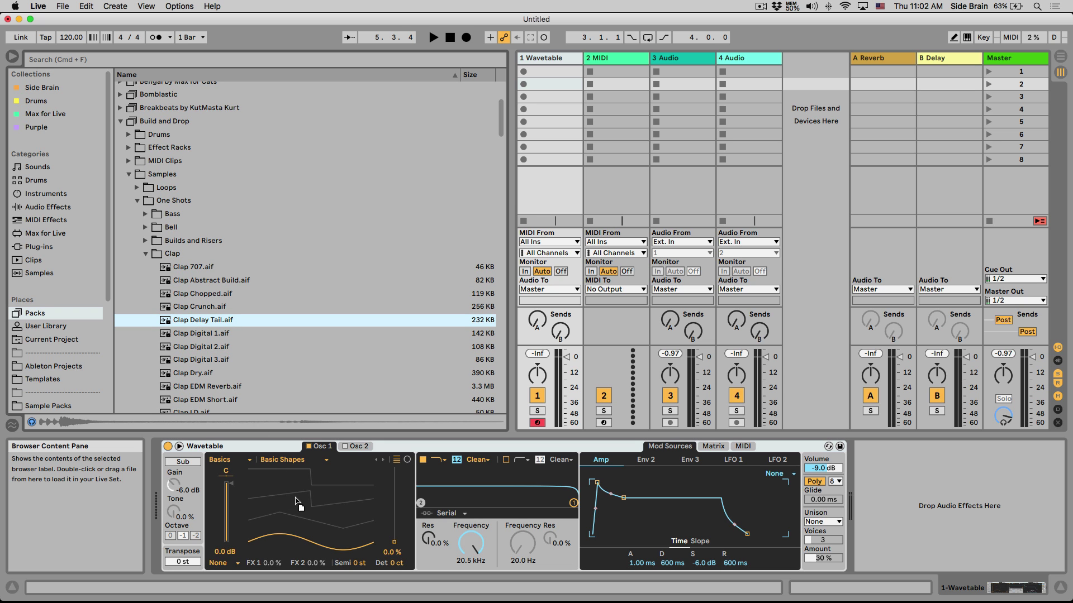
left_click_drag(311, 495, 313, 497)
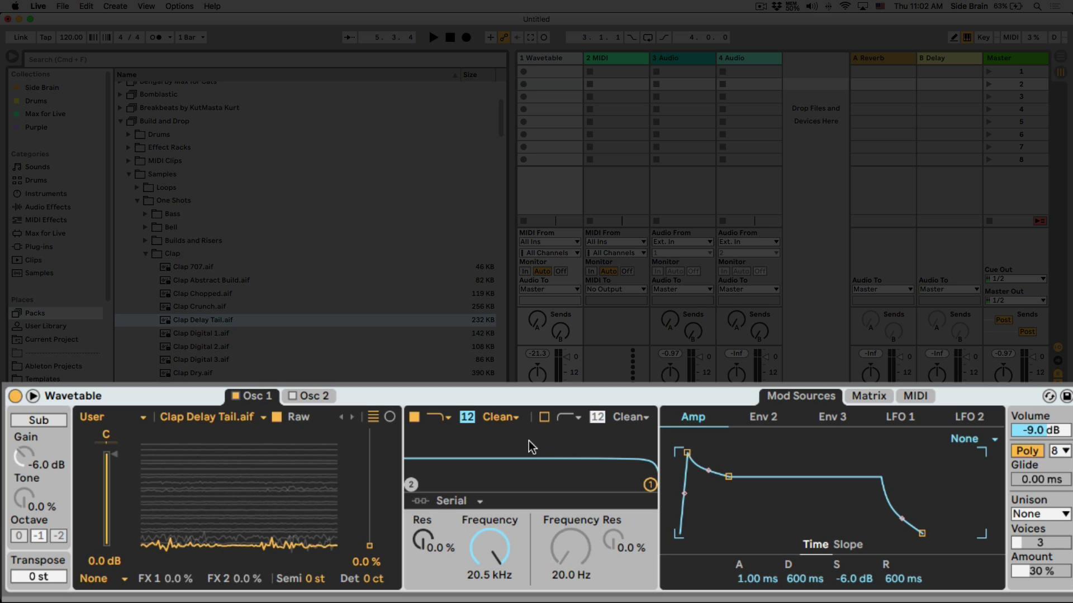
mouse_move(369, 546)
left_mouse_down()
mouse_move(369, 492)
mouse_move(369, 535)
left_mouse_up()
left_click(276, 421)
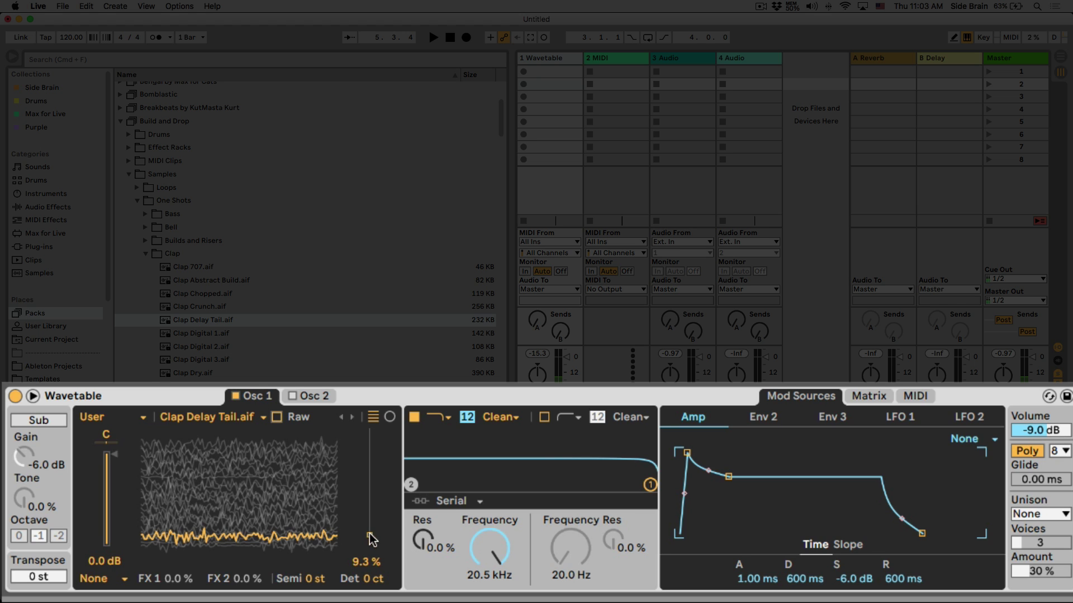
left_click_drag(370, 538, 369, 509)
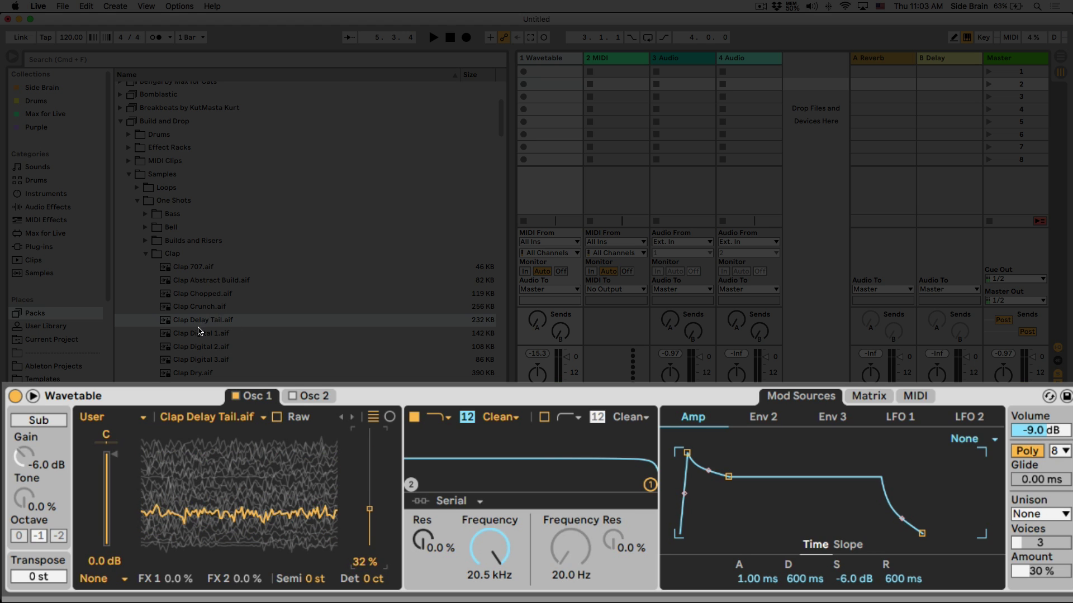
left_click_drag(198, 346, 285, 510)
left_click_drag(369, 509, 369, 537)
Swap in Clap Dry.aif as the Osc 1 wavetable and toggle Raw on and off
left_click_drag(187, 375, 218, 450)
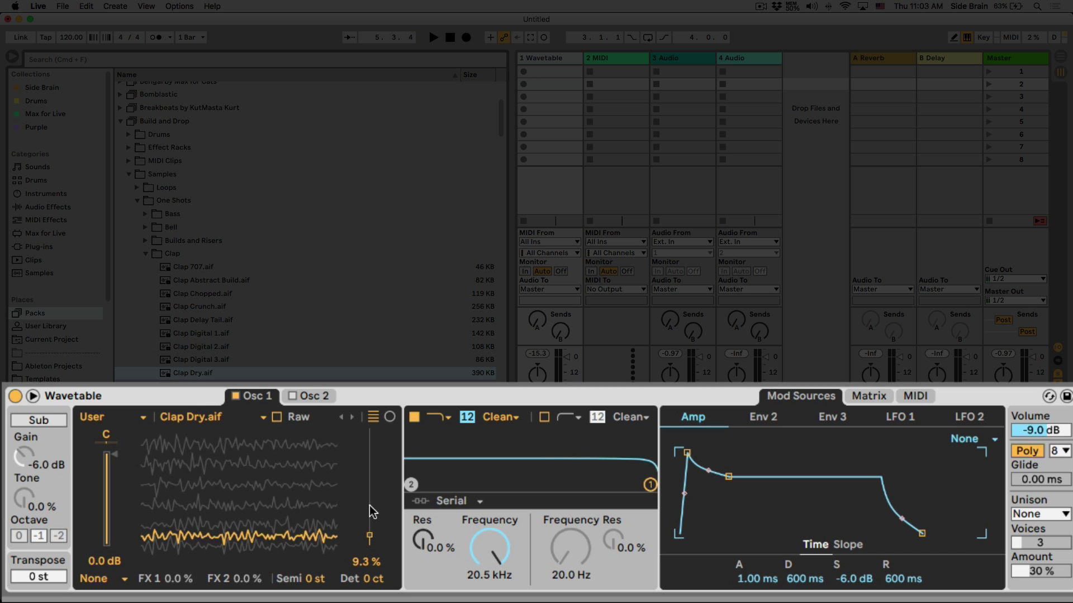
mouse_move(369, 537)
left_mouse_down()
mouse_move(370, 430)
mouse_move(367, 546)
left_mouse_up()
left_click(277, 417)
left_click(276, 417)
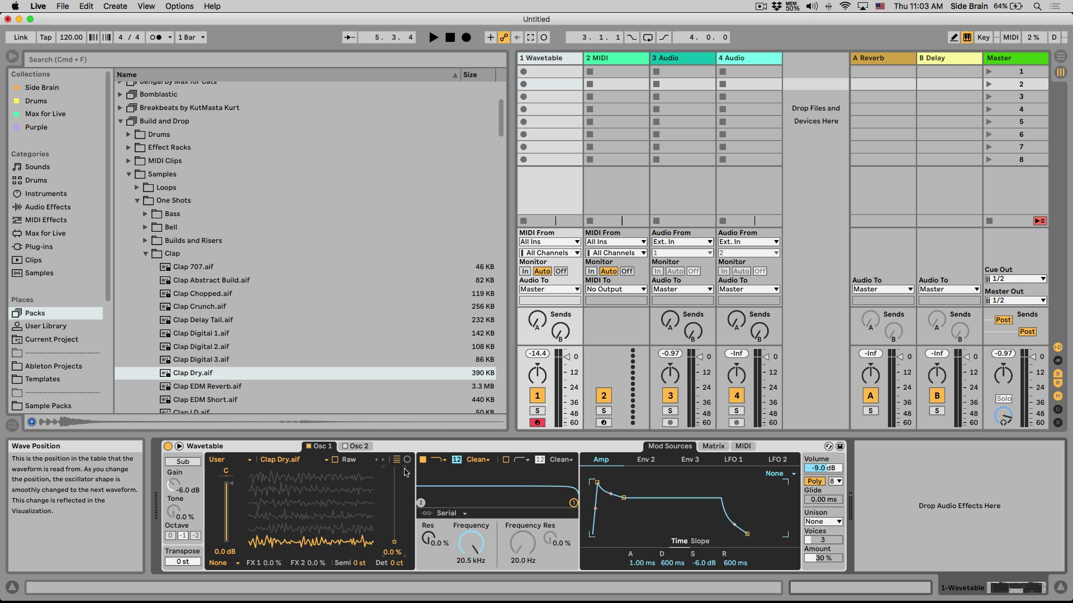
Delete and restore Wavetable, then add a Delay from Audio Effects after it
left_click(406, 451)
key("Delete")
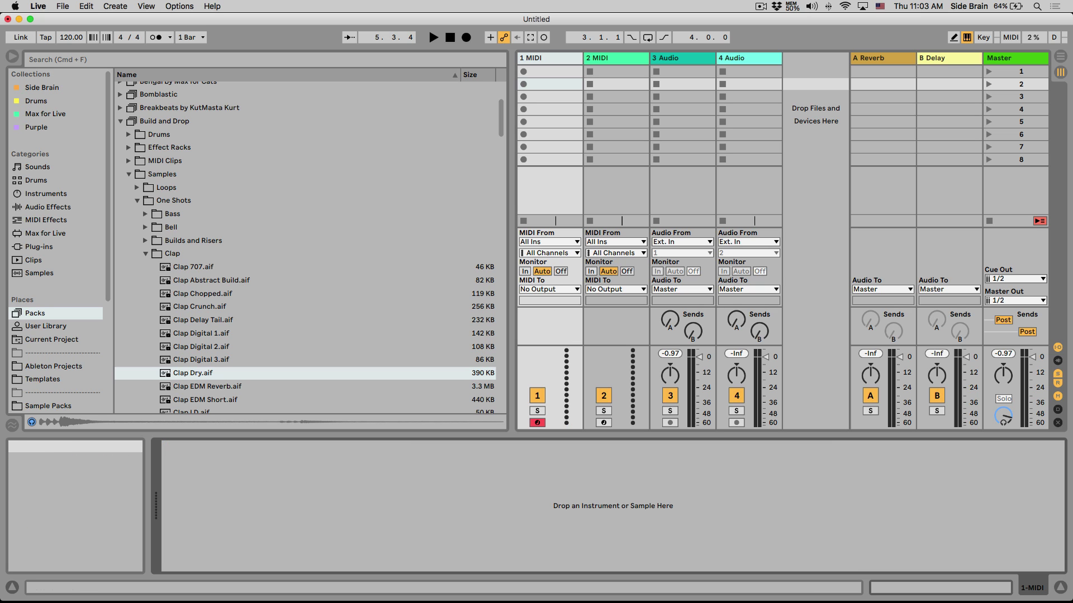
key("super+z")
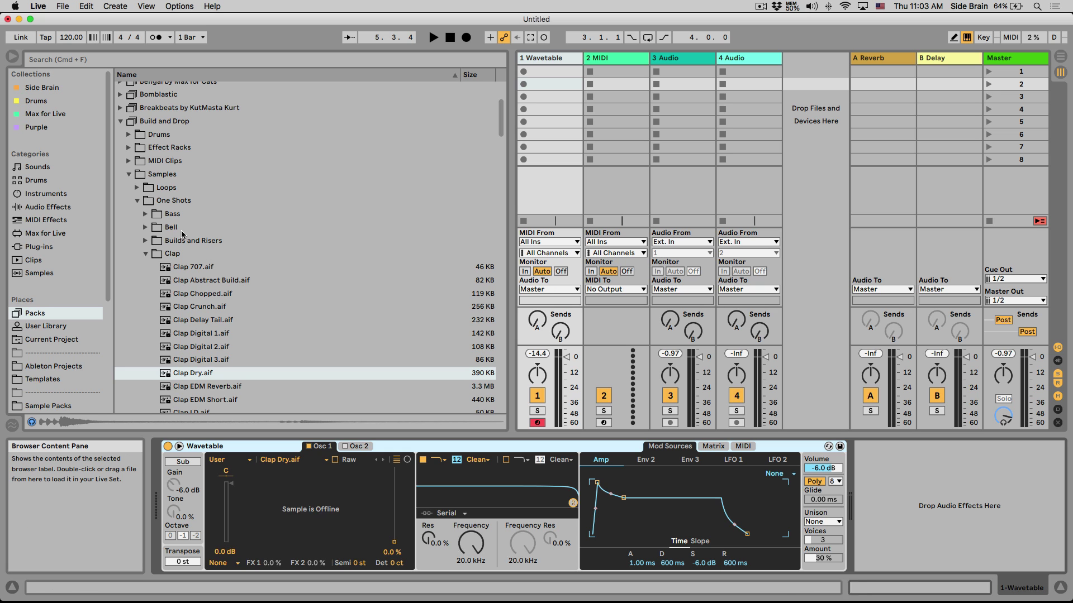
left_click(139, 201)
left_click(133, 175)
left_click(60, 210)
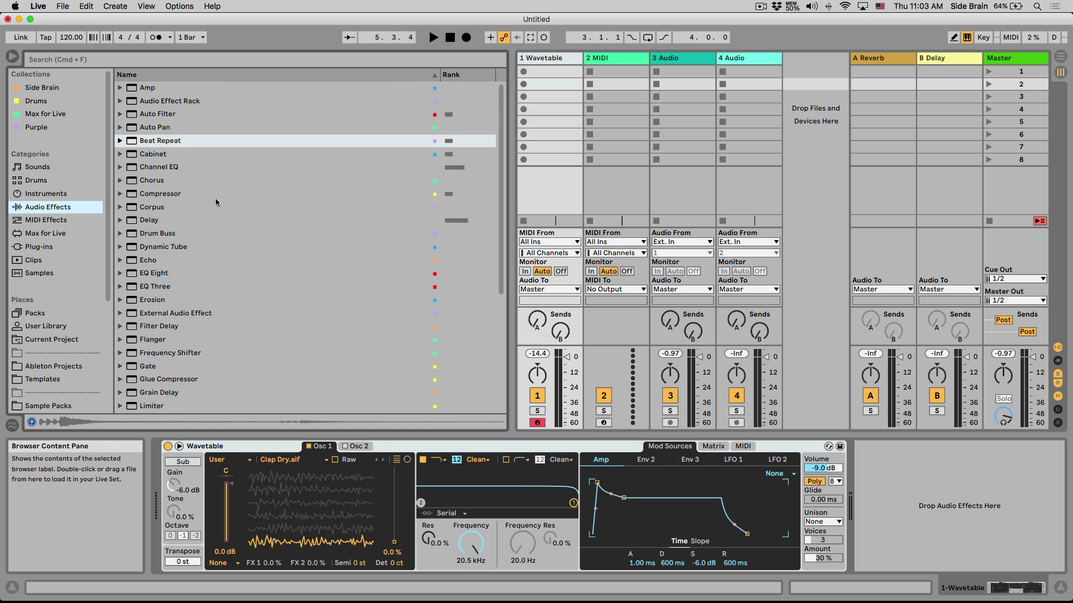
left_click(152, 220)
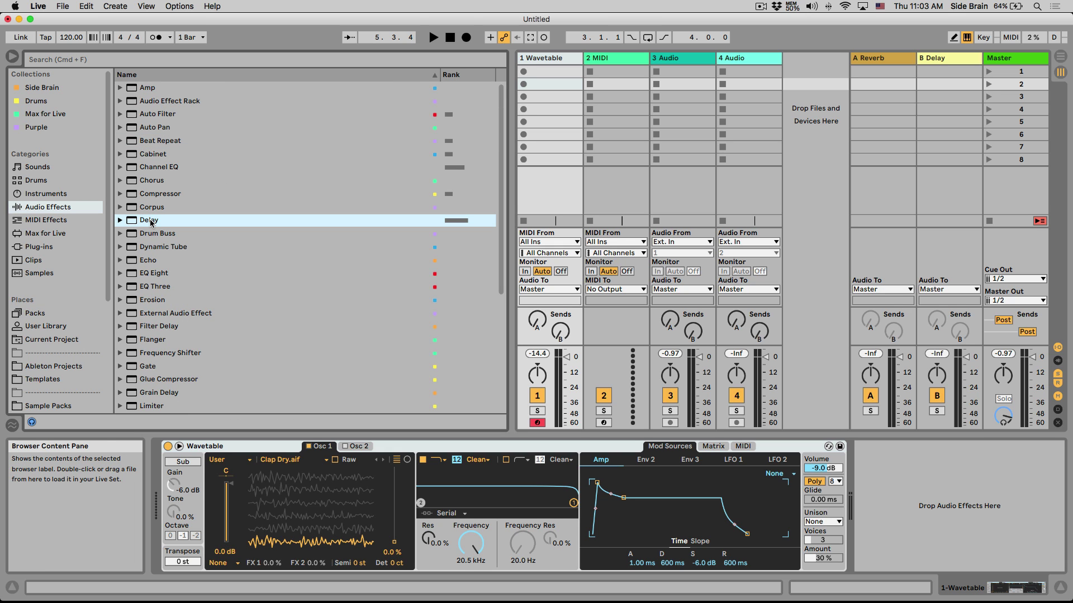
double_click(150, 222)
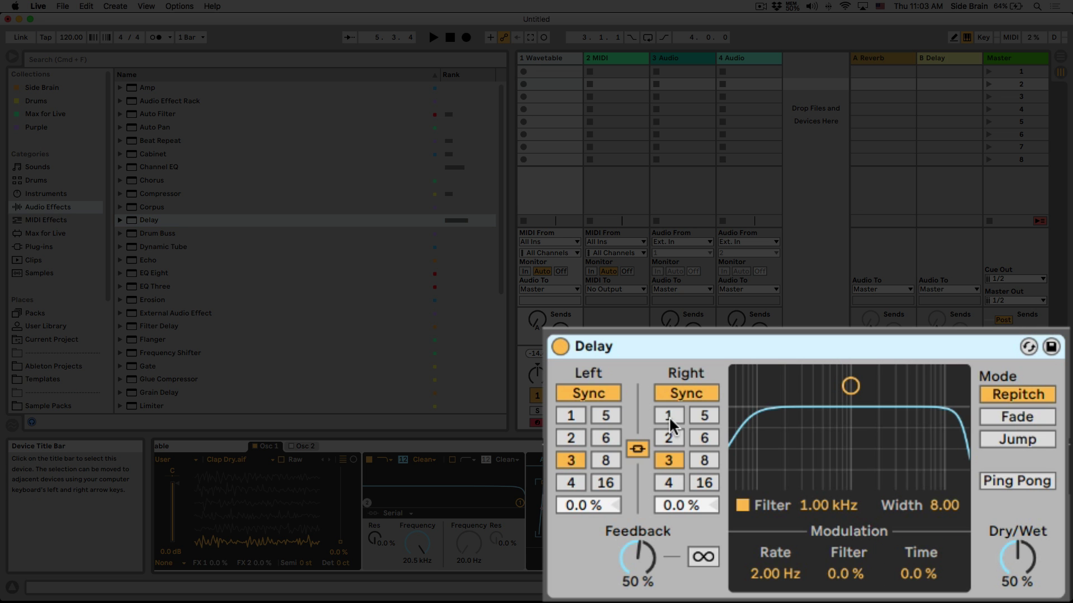
Set the Delay feedback to 41 % and try Fade and Jump before returning to Repitch
left_click_drag(637, 557, 637, 570)
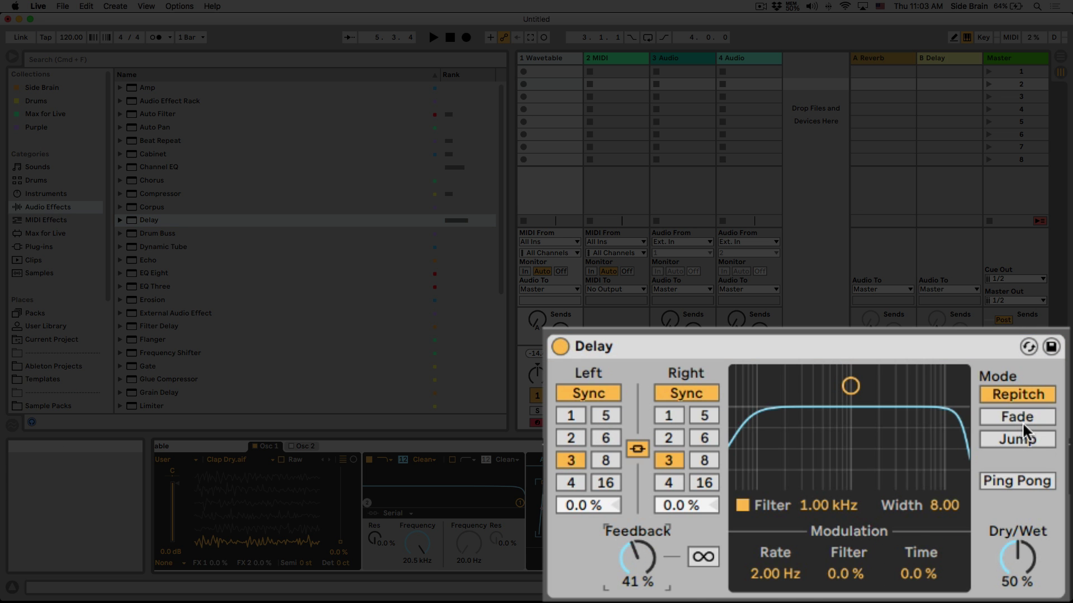
left_click(1005, 422)
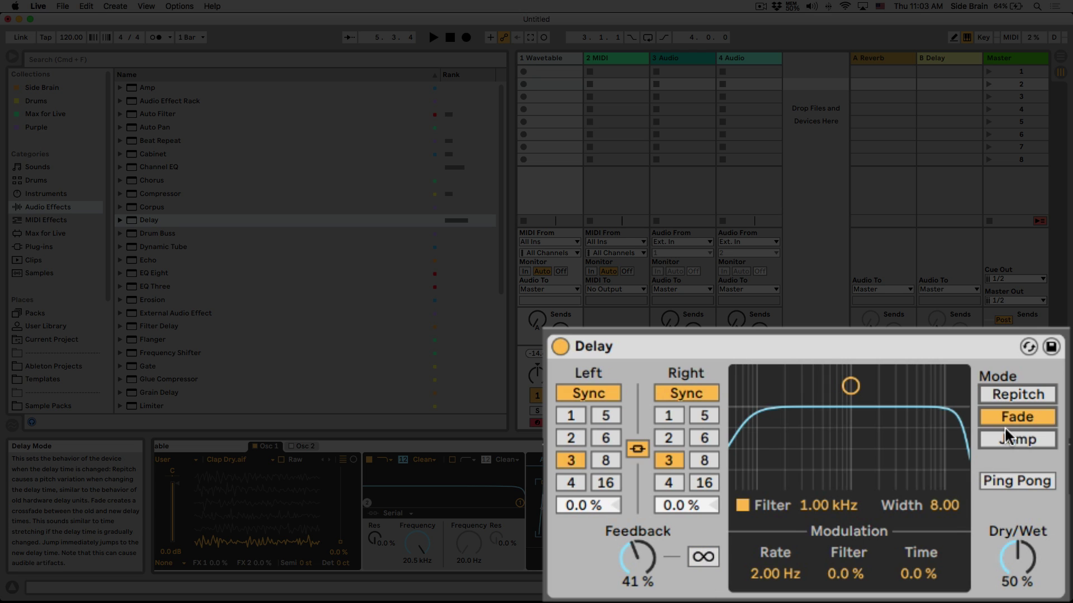
left_click(1005, 433)
left_click(1014, 394)
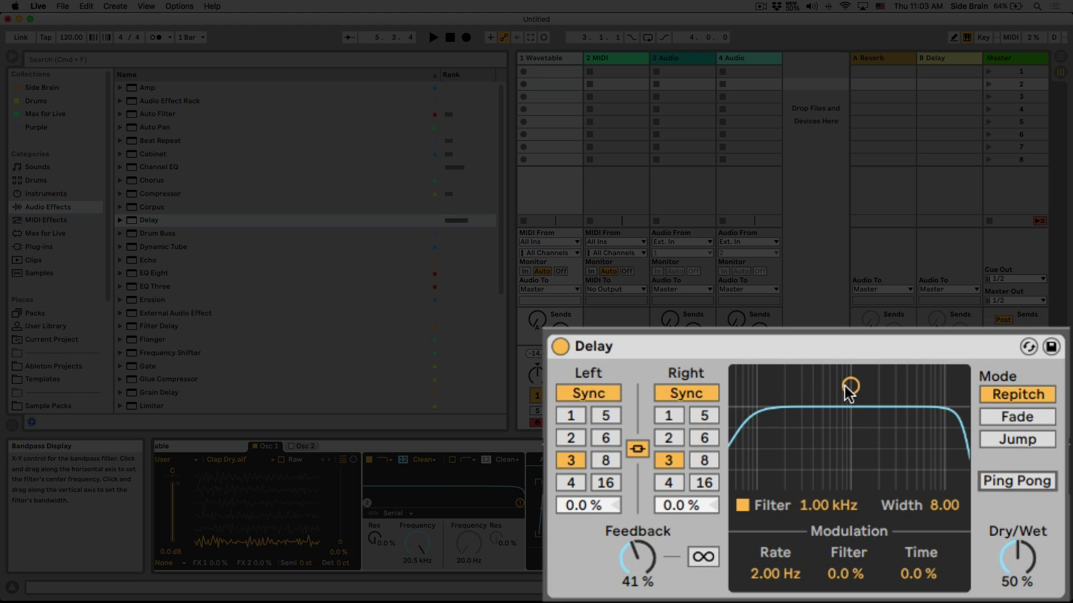
Move the Delay filter band to 719 Hz and reset its time and filter modulation to zero
mouse_move(849, 391)
left_mouse_down()
mouse_move(883, 420)
mouse_move(815, 420)
mouse_move(838, 386)
left_mouse_up()
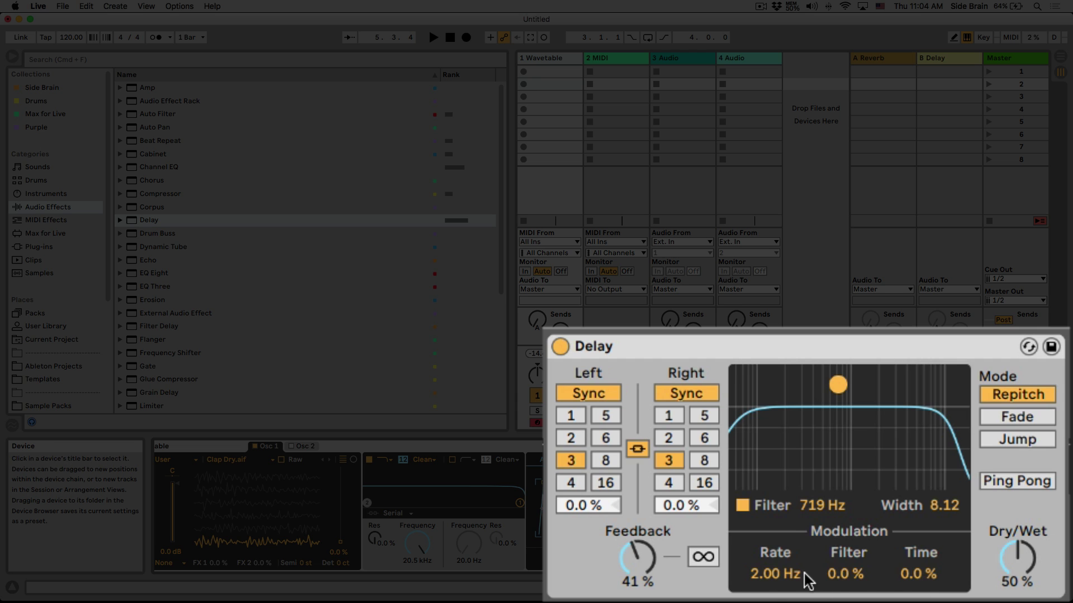
left_click_drag(850, 575, 884, 581)
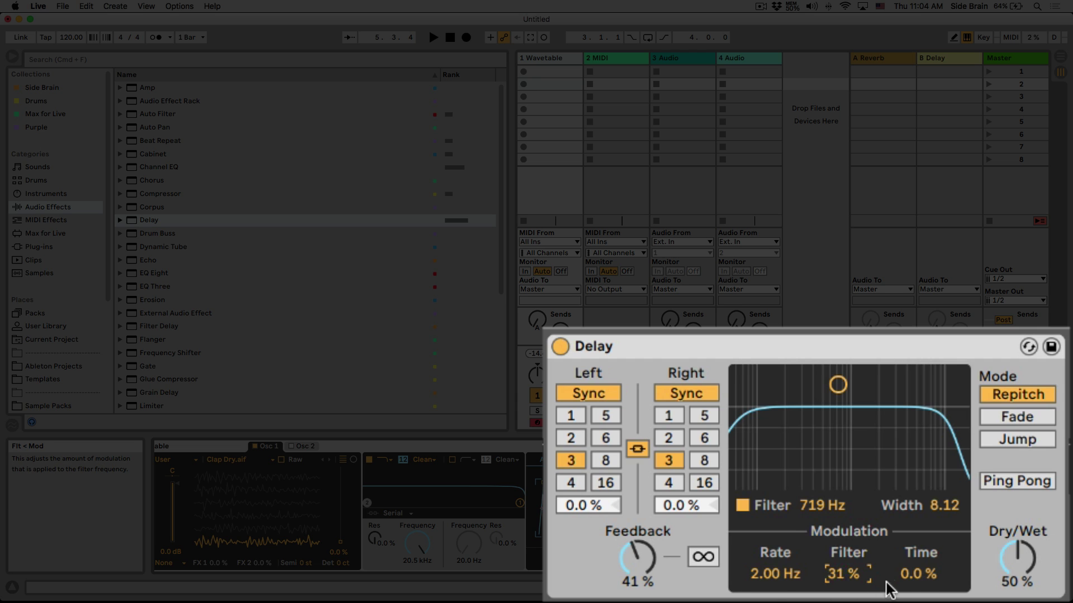
key("Delete")
left_click(843, 575)
key("Delete")
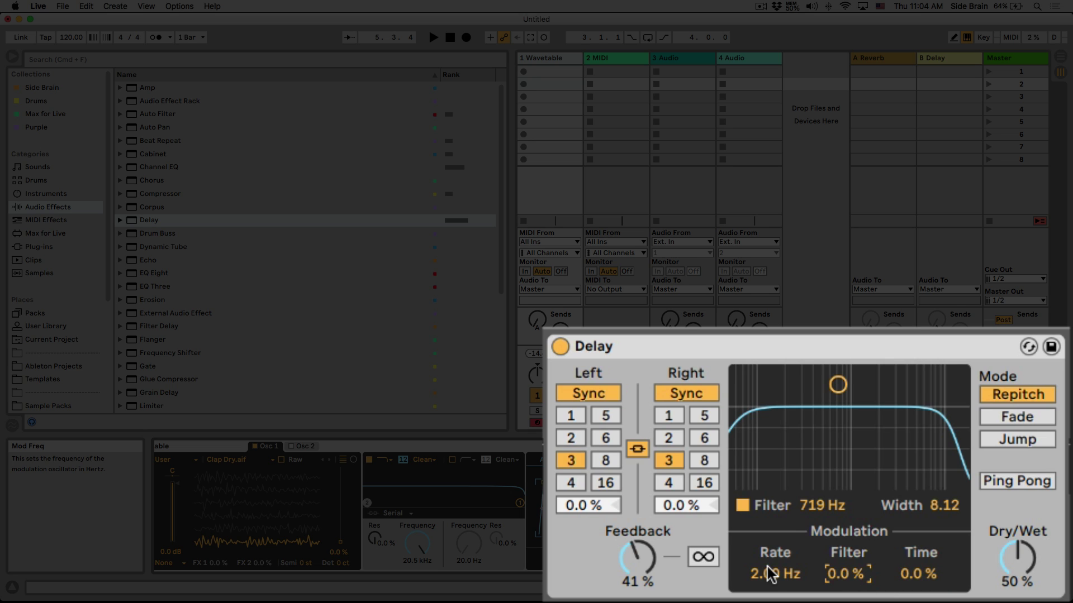
left_click(906, 346)
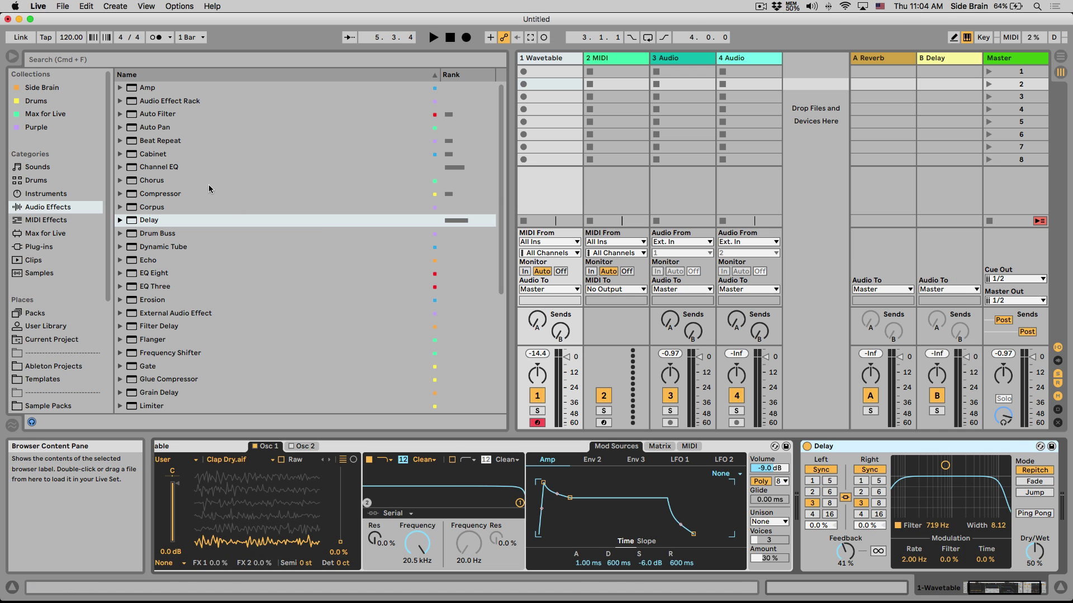
Add Channel EQ after the Delay, boosting high to 9.0 dB and cutting low to -4.9 dB
left_click(172, 167)
double_click(172, 167)
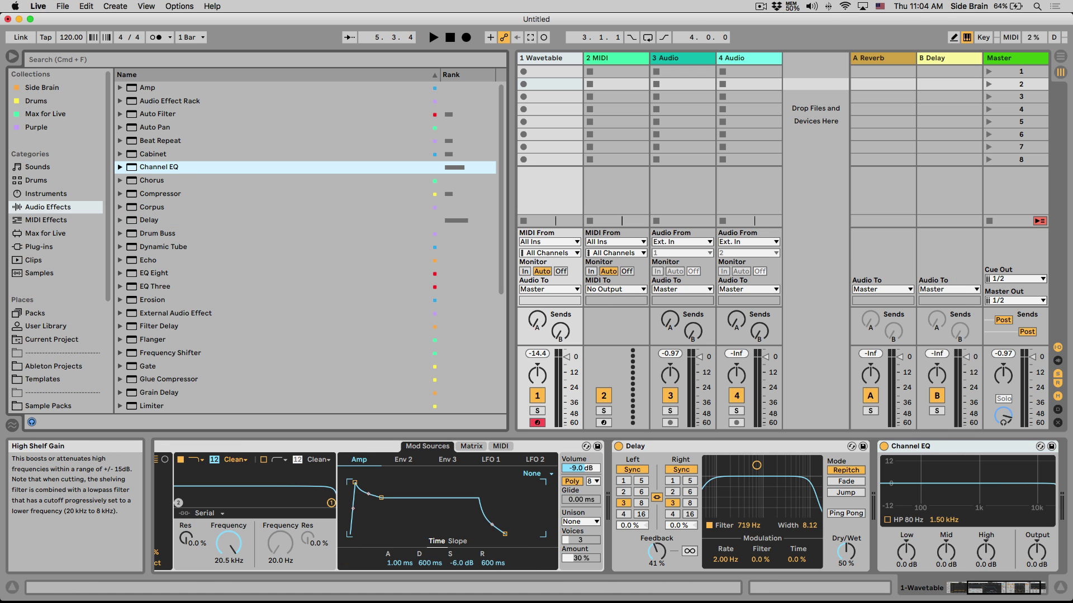
left_click_drag(985, 556, 985, 534)
left_click_drag(906, 552, 946, 542)
left_click(646, 478)
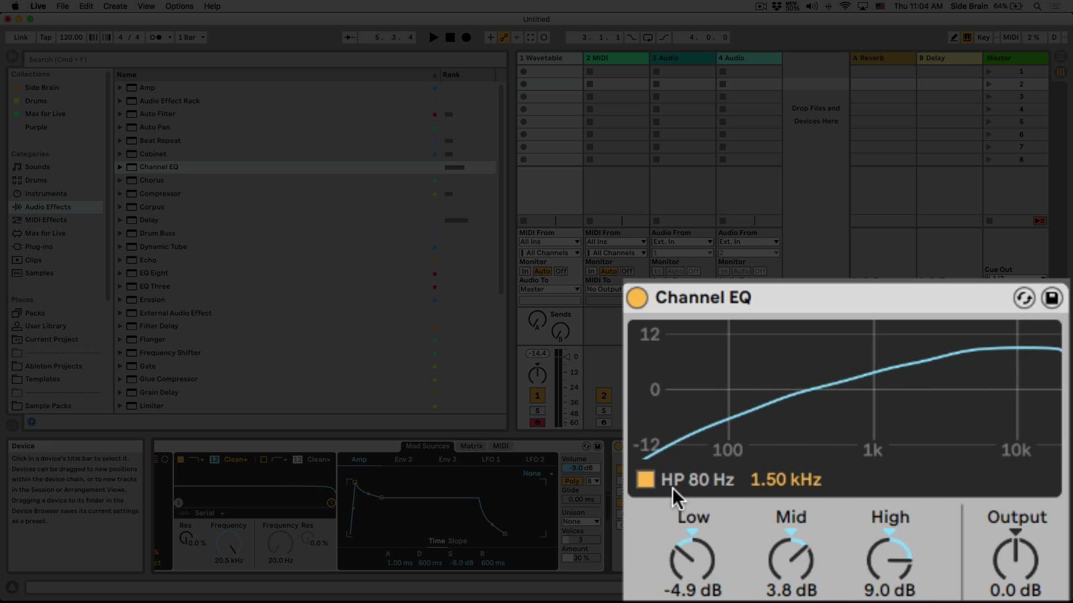
left_click(648, 481)
Sweep the EQ mid frequency and compare the 80 Hz high-pass, leaving it on
mouse_move(809, 478)
left_mouse_down()
mouse_move(810, 463)
mouse_move(810, 505)
mouse_move(809, 461)
left_mouse_up()
mouse_move(804, 577)
left_mouse_down()
mouse_move(804, 601)
mouse_move(804, 582)
left_mouse_up()
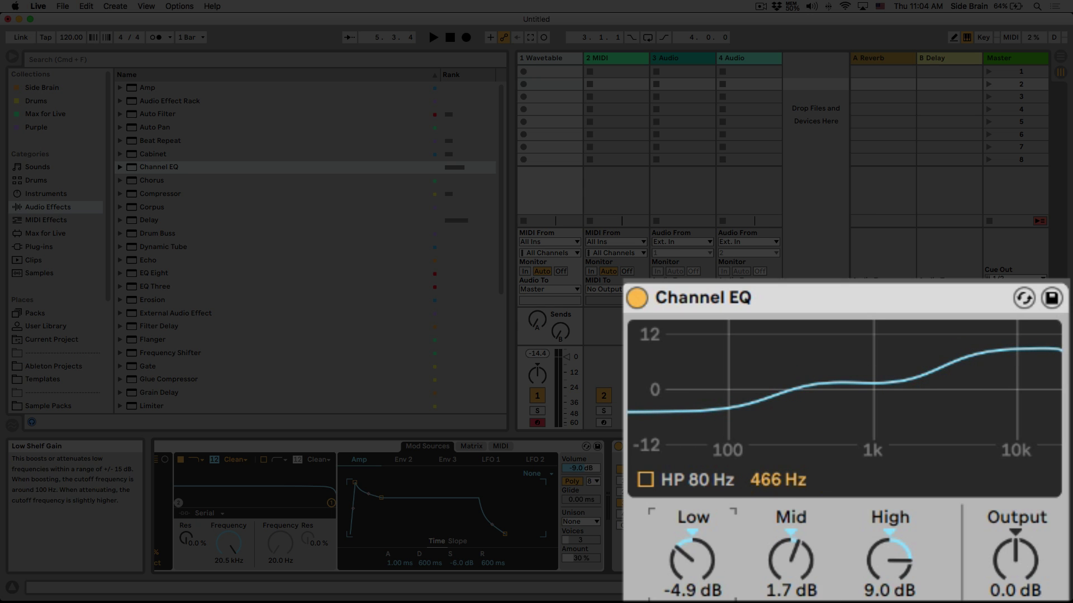
mouse_move(782, 481)
left_mouse_down()
mouse_move(782, 463)
mouse_move(782, 497)
left_mouse_up()
left_click(643, 480)
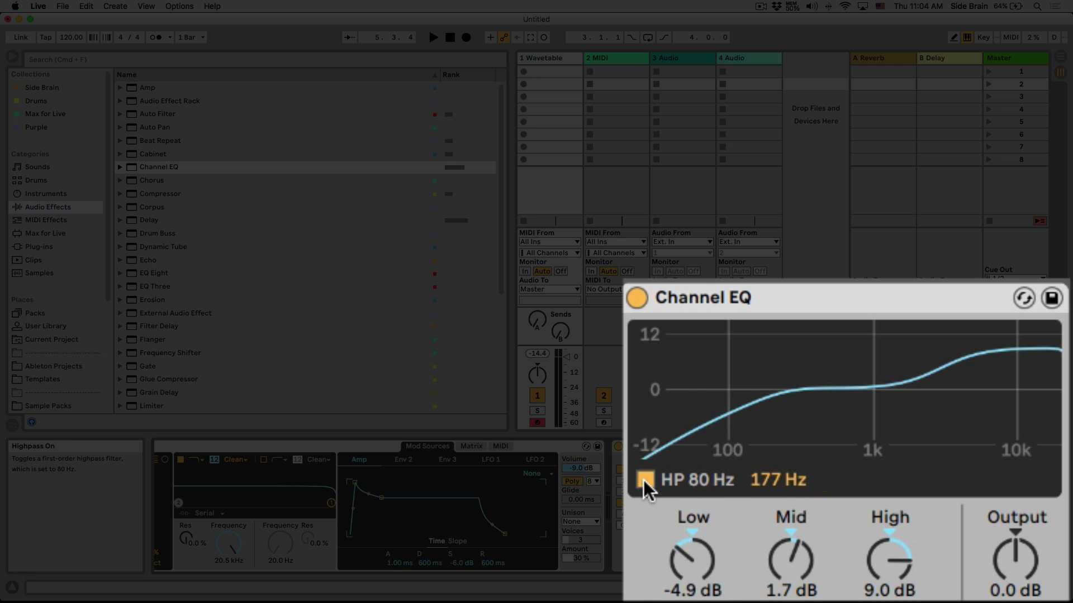
left_click(643, 480)
left_click(643, 480)
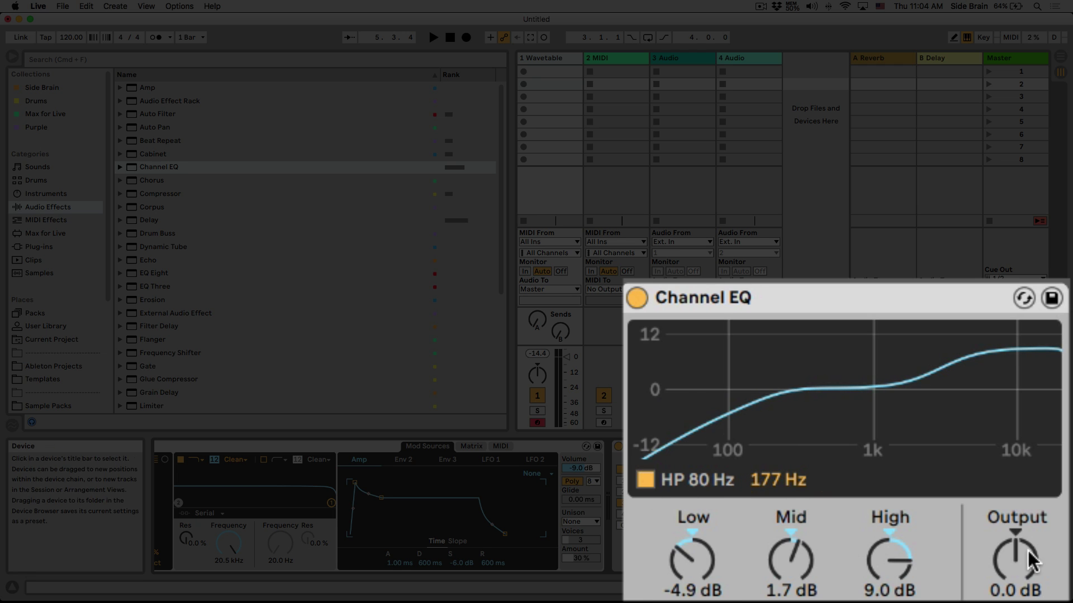
Select the Channel EQ device and open, then dismiss, its options menu
left_click(1012, 575)
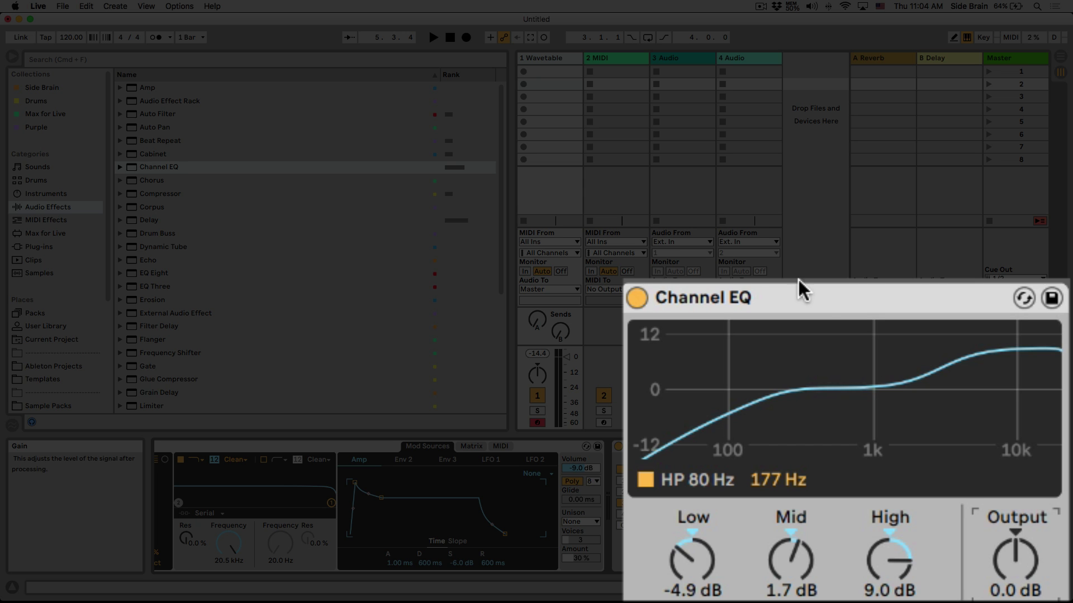
left_click(784, 292)
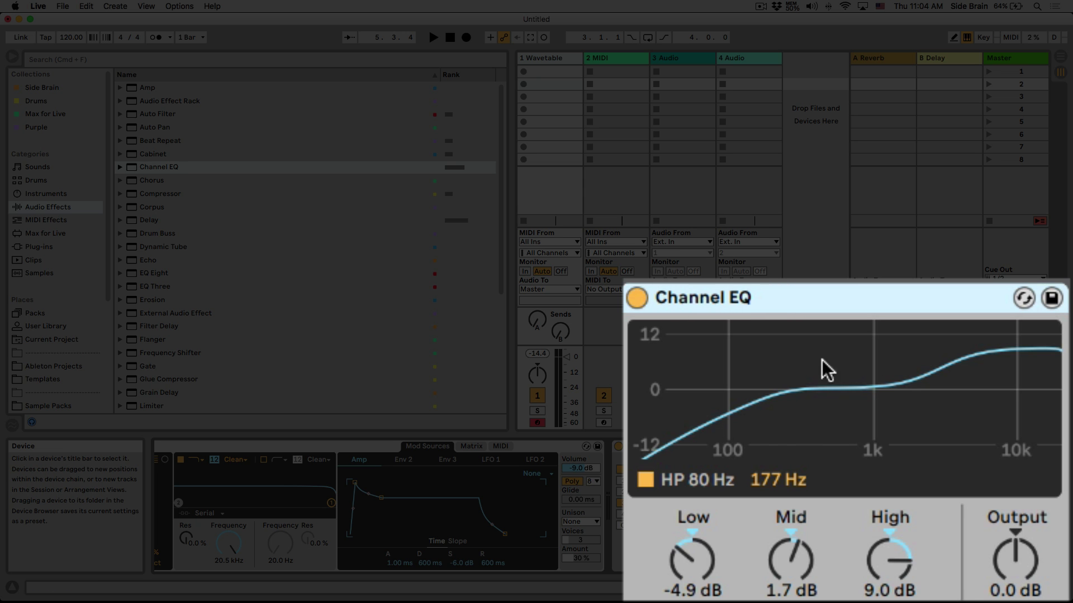
right_click(776, 302)
left_click(750, 296)
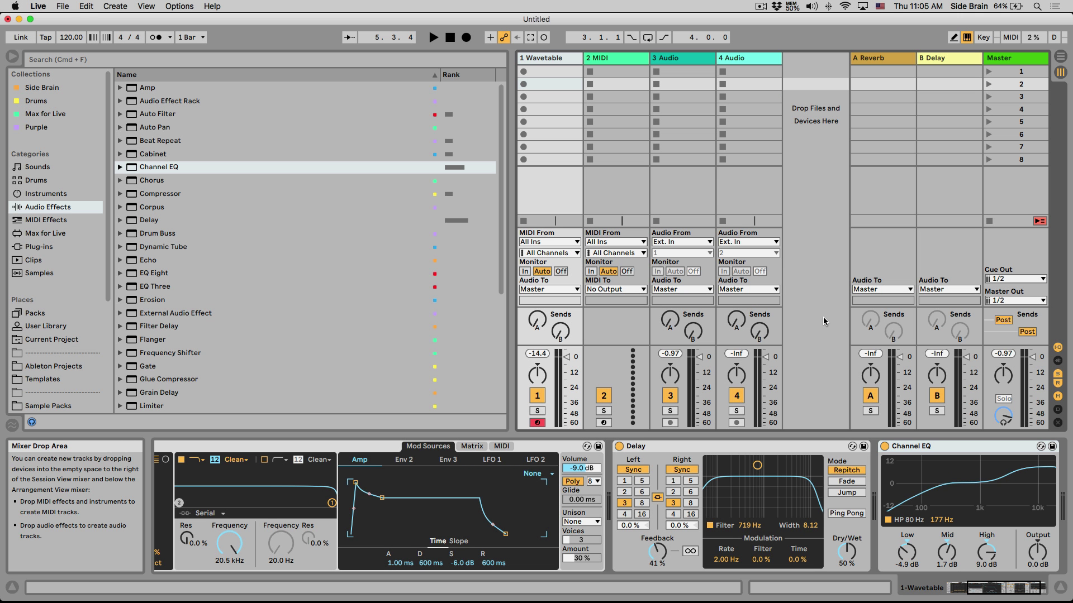
In Arrangement view, create a MIDI clip on track 1 spanning bars 17–25
key("Tab")
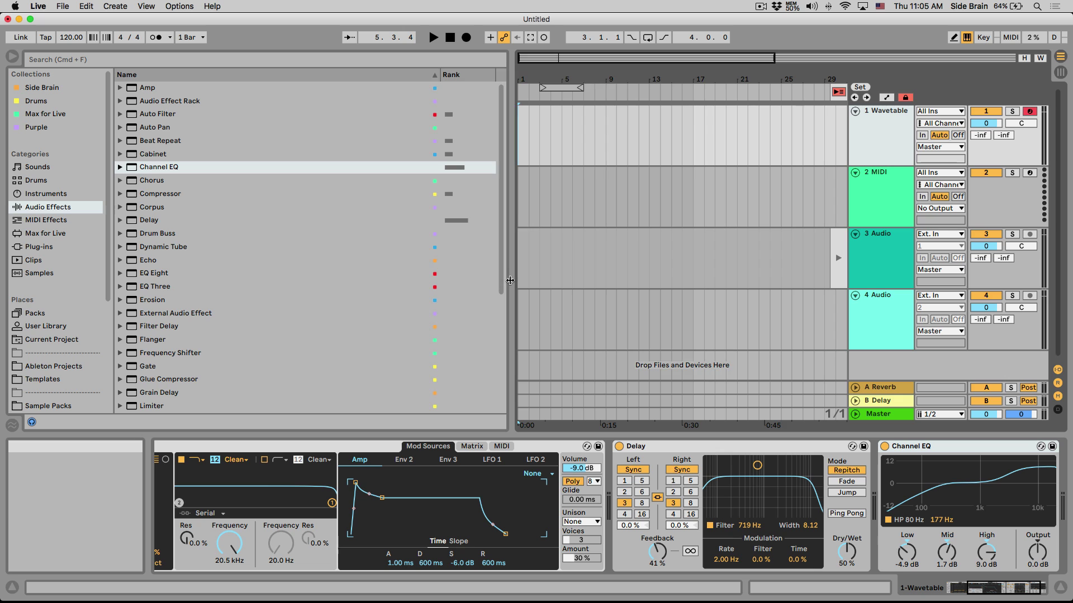
left_click_drag(511, 272, 286, 272)
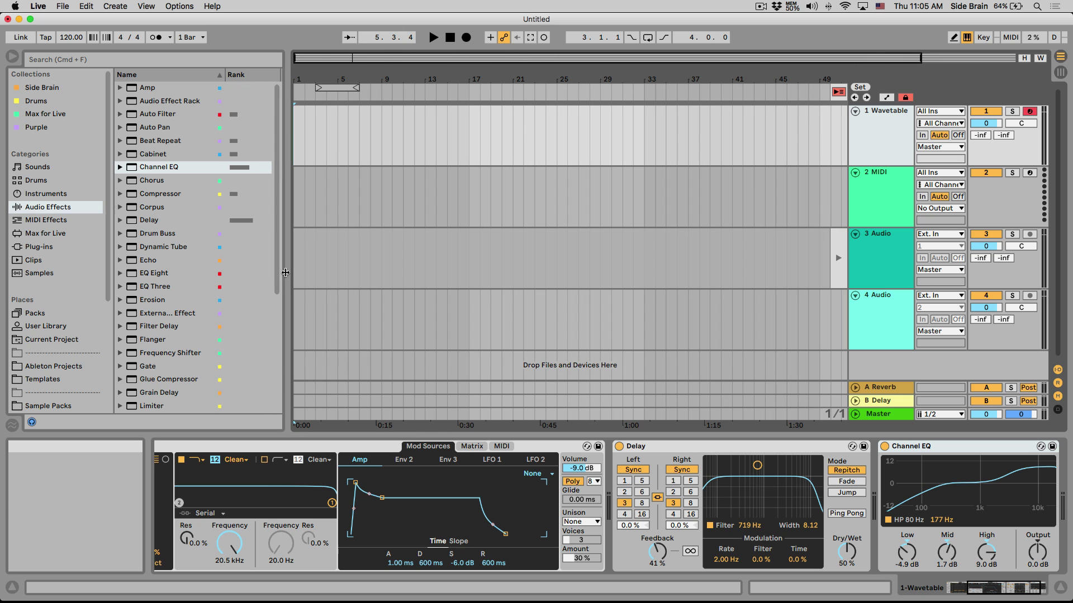
left_click_drag(468, 120, 563, 132)
key("super+shift+m")
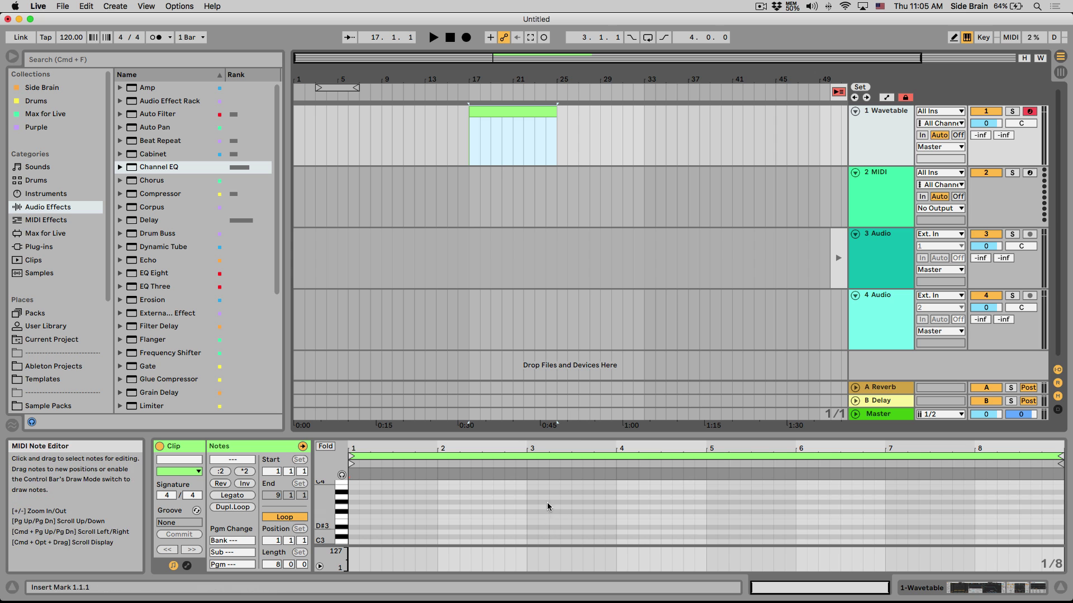
left_click_drag(523, 79, 523, 98)
Insert a sine curve into track 1's Channel EQ Gain automation over bars 19–21
left_click(886, 97)
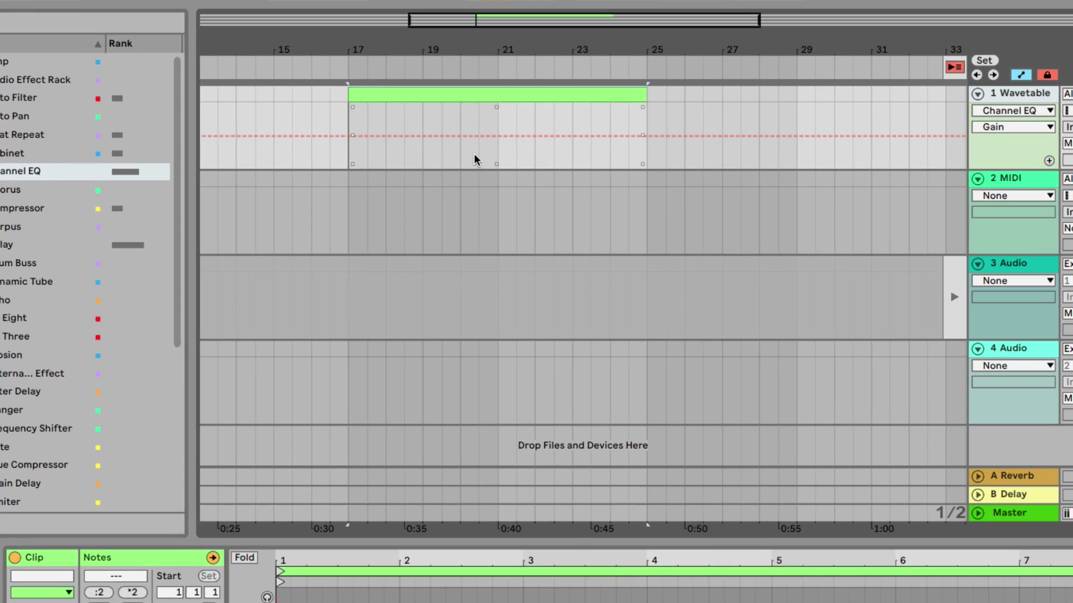
left_click_drag(428, 153, 513, 141)
right_click(474, 126)
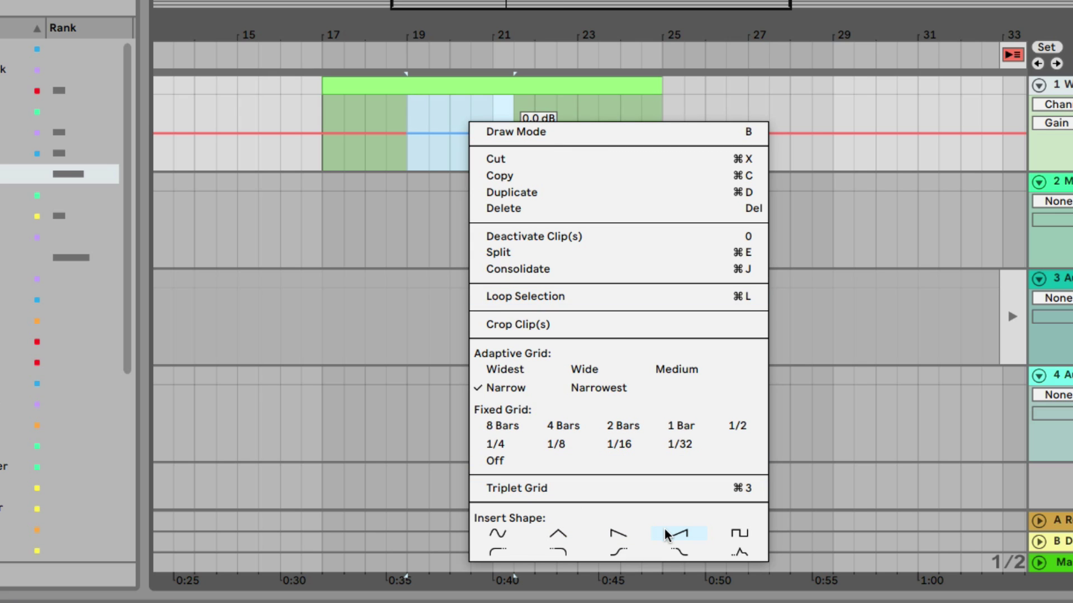
left_click(505, 538)
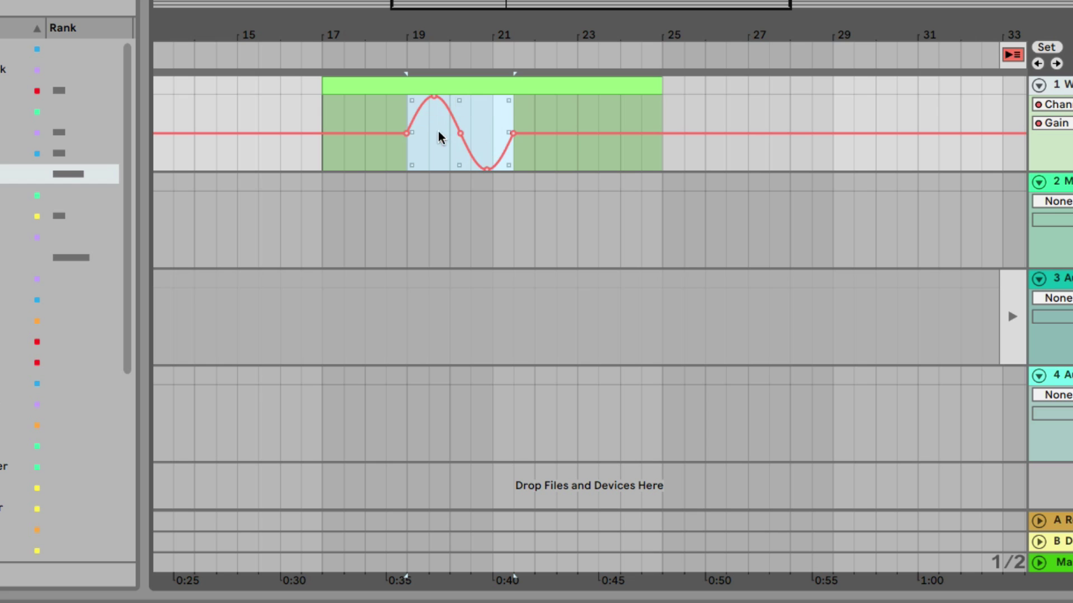
Skew the sine curve upward to the right and flatten it vertically
left_click(565, 166)
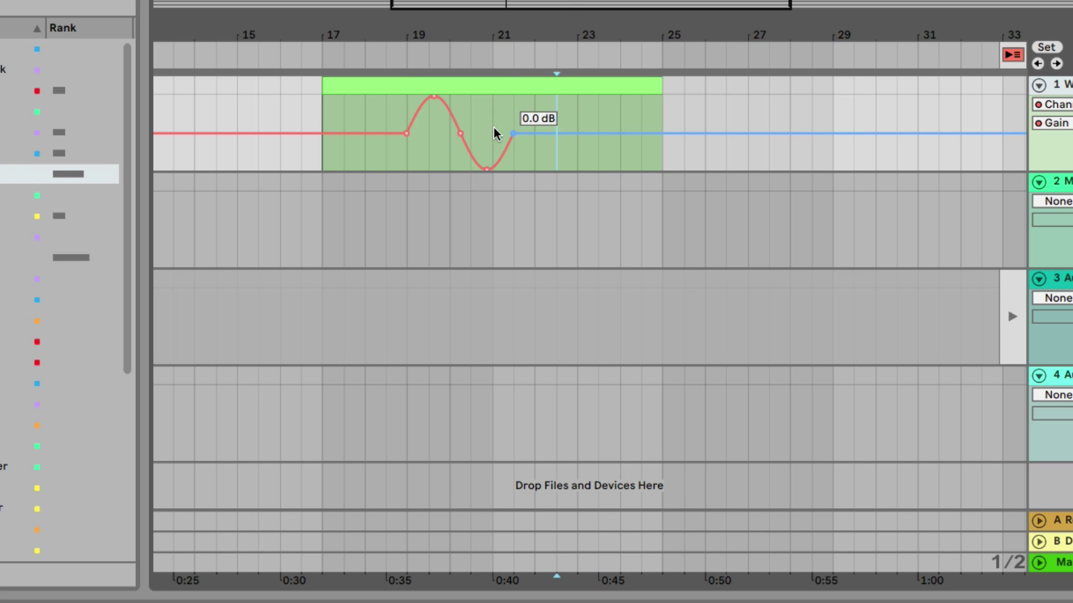
left_click_drag(513, 118, 408, 131)
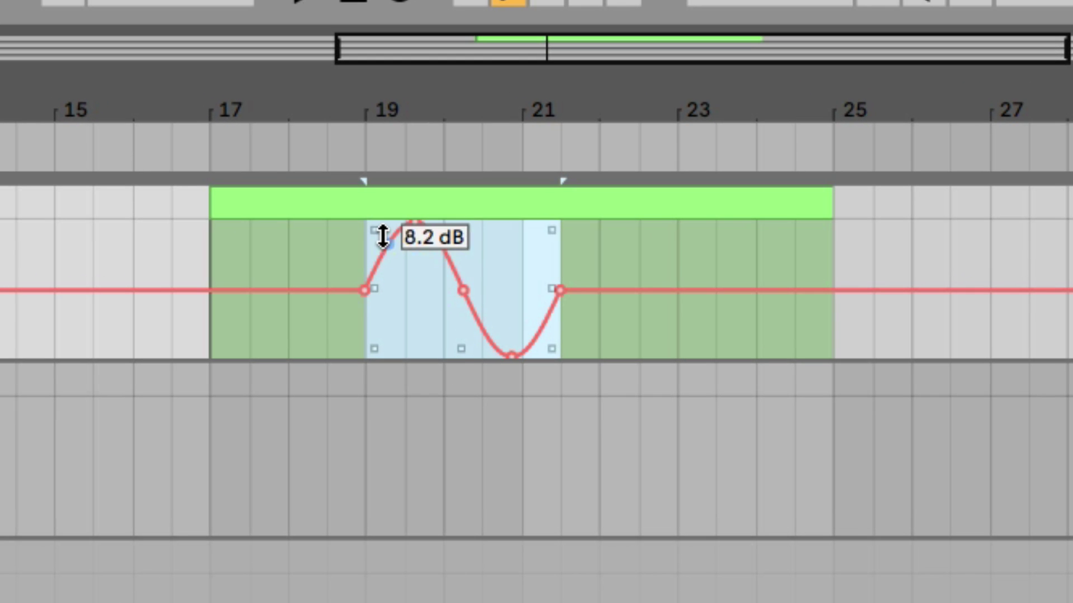
left_click_drag(376, 227, 374, 304)
left_click_drag(461, 348, 551, 288)
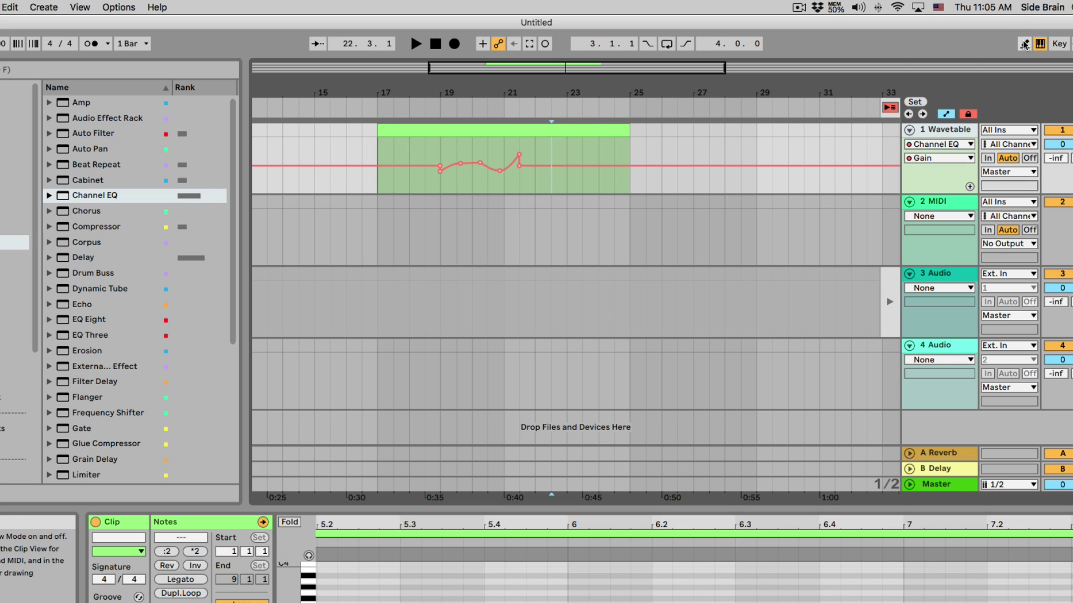
With the grid off, pencil in Gain peaks and dips from bar 21 to bar 30, ending at -7.0 dB
left_click(1024, 43)
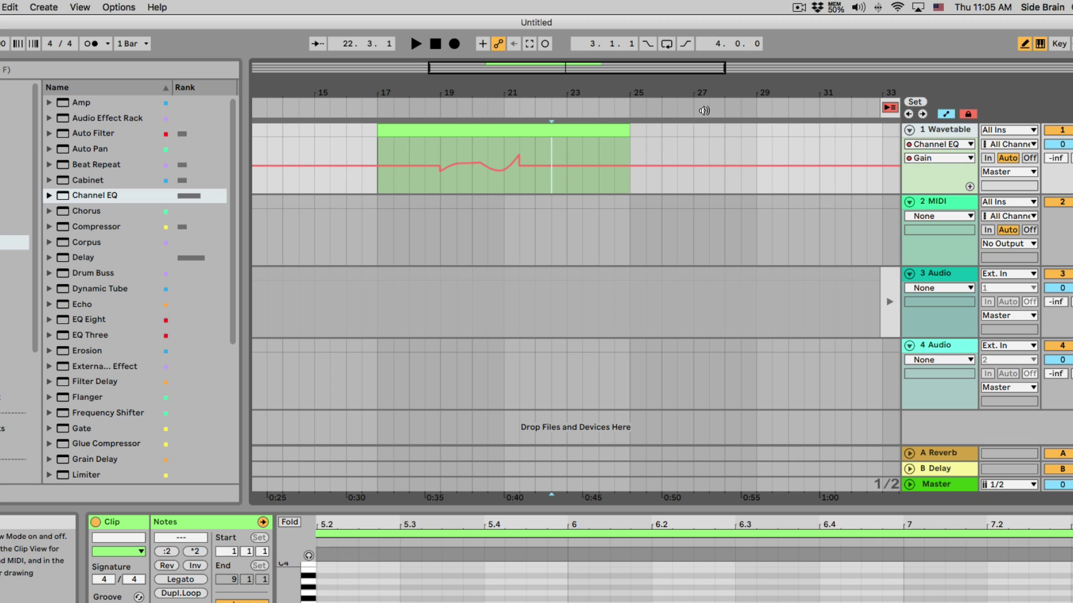
right_click(579, 150)
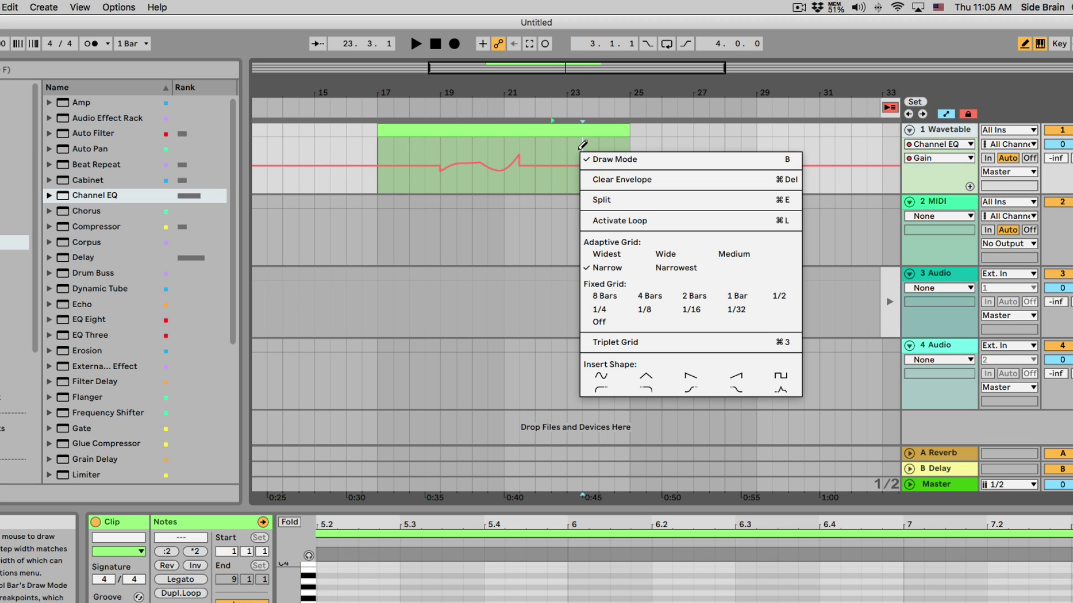
left_click(611, 321)
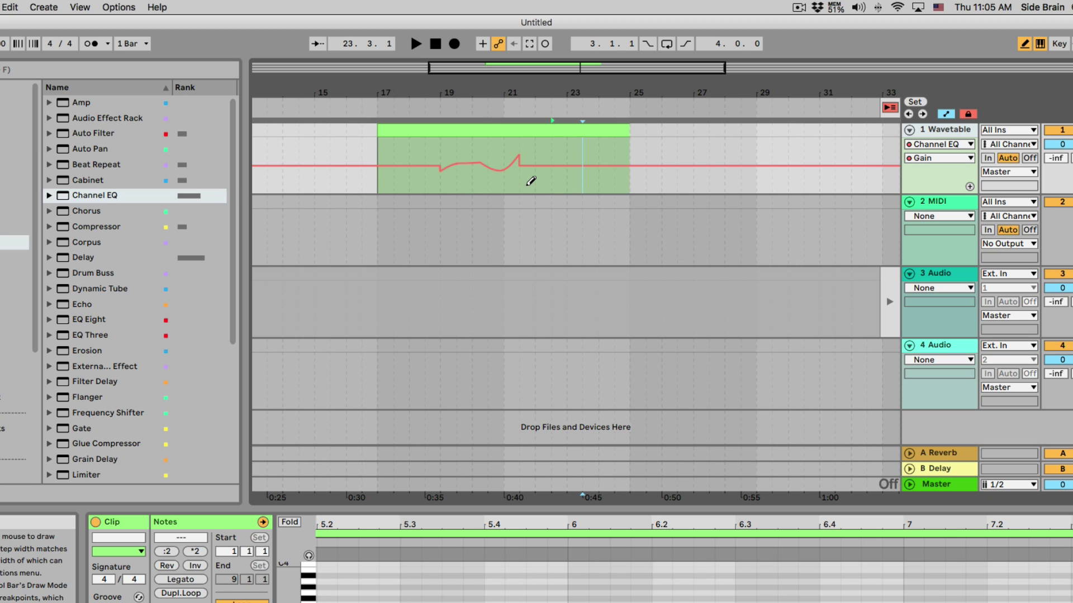
mouse_move(528, 181)
left_mouse_down()
mouse_move(569, 146)
mouse_move(592, 144)
mouse_move(620, 173)
mouse_move(698, 150)
mouse_move(730, 175)
mouse_move(781, 158)
left_mouse_up()
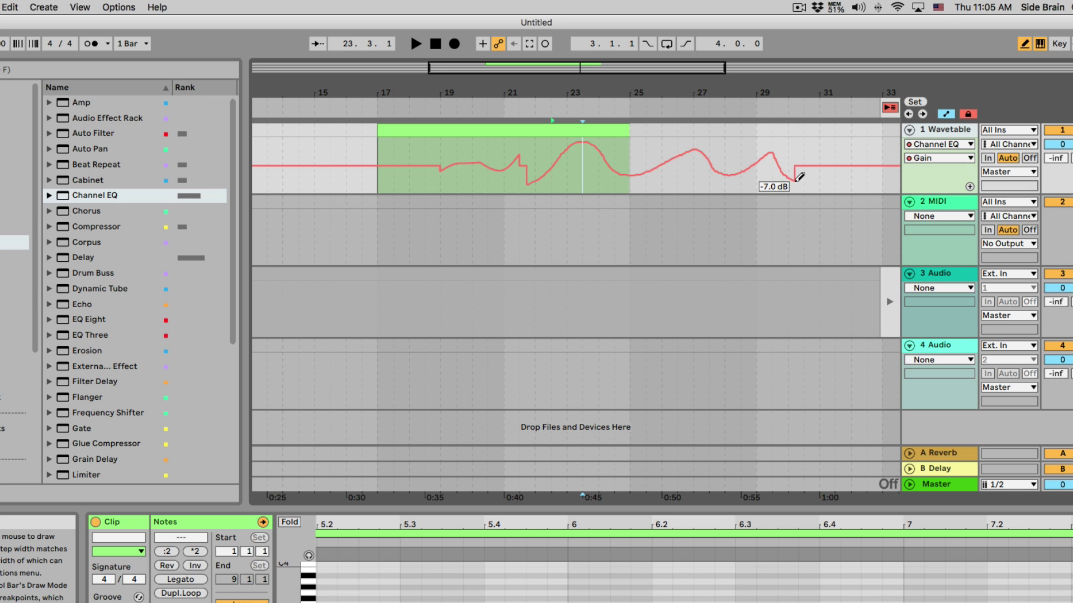
left_click_drag(799, 177, 798, 180)
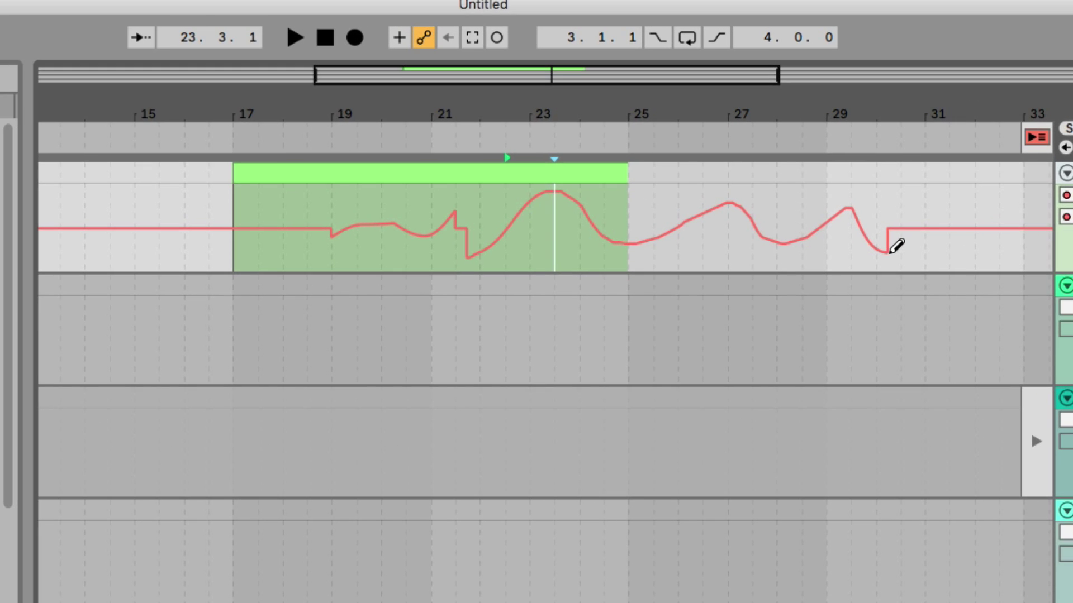
key("b")
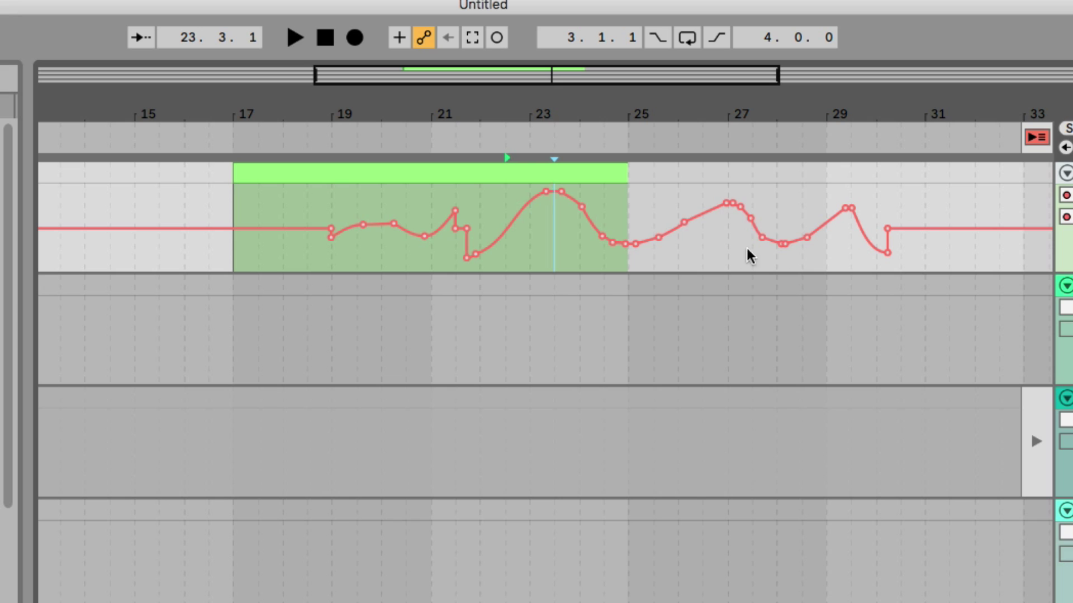
Apply Simplify Envelope to the Gain automation from bar 21 to bar 29
left_click_drag(844, 251, 440, 248)
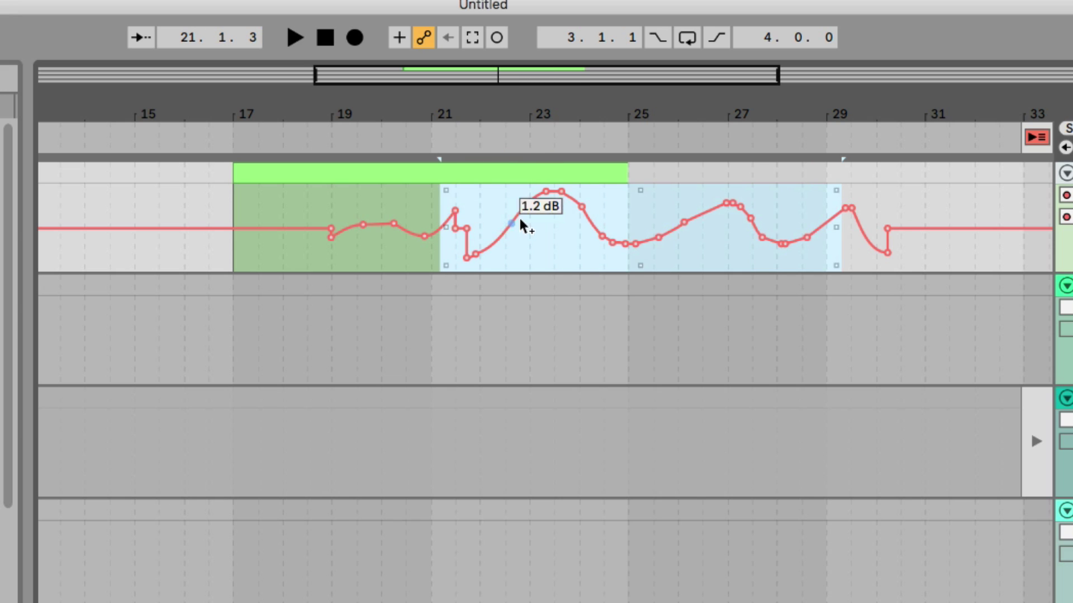
right_click(549, 224)
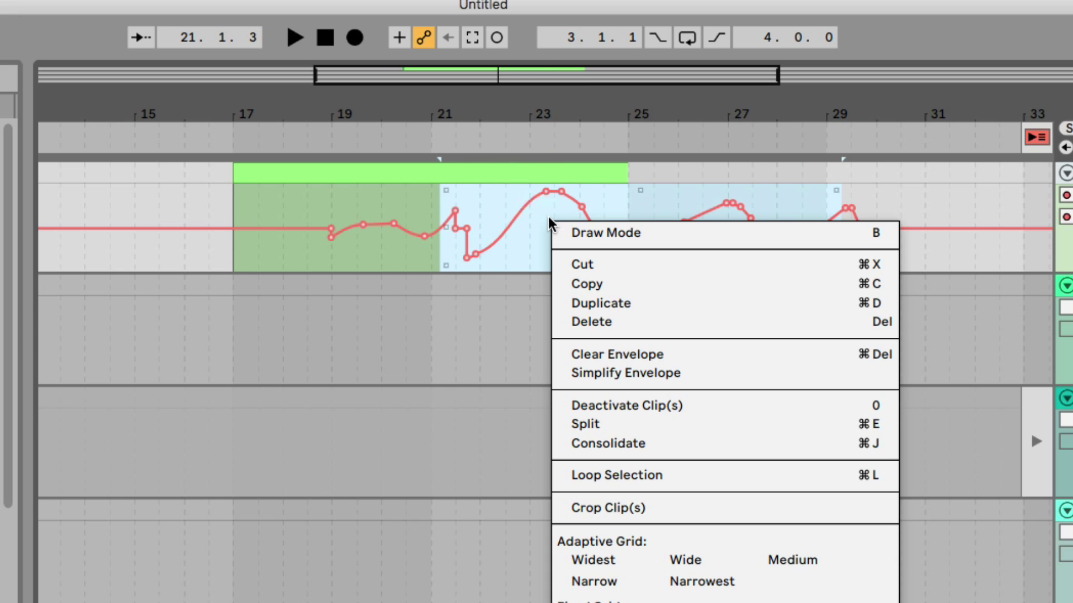
left_click(669, 377)
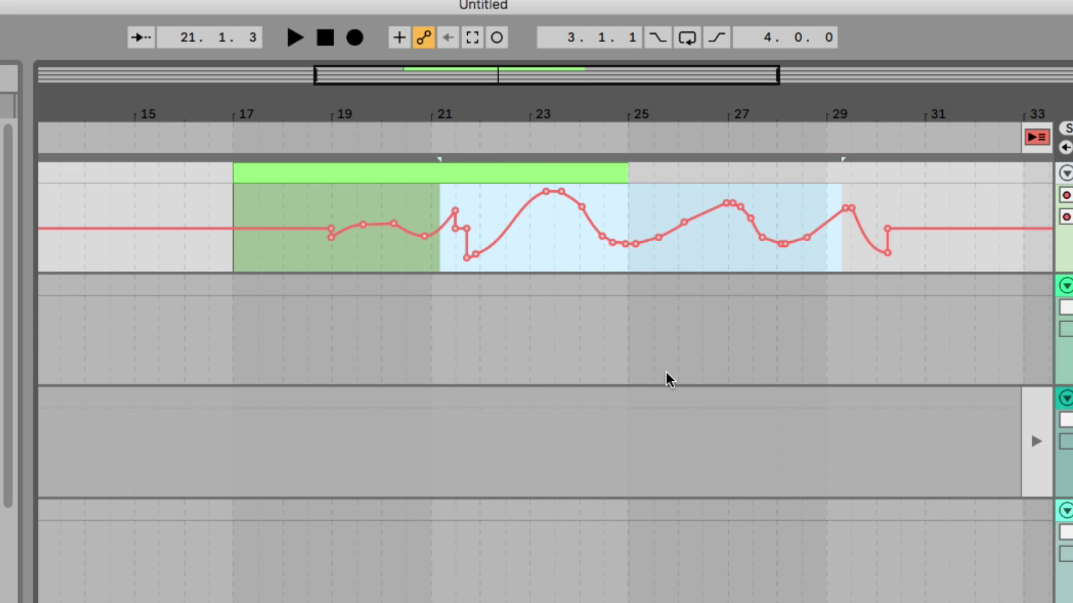
Set the breakpoint just before bar 23 to exactly 5.6 dB
left_click(536, 249)
left_click_drag(548, 198, 534, 229)
right_click(533, 229)
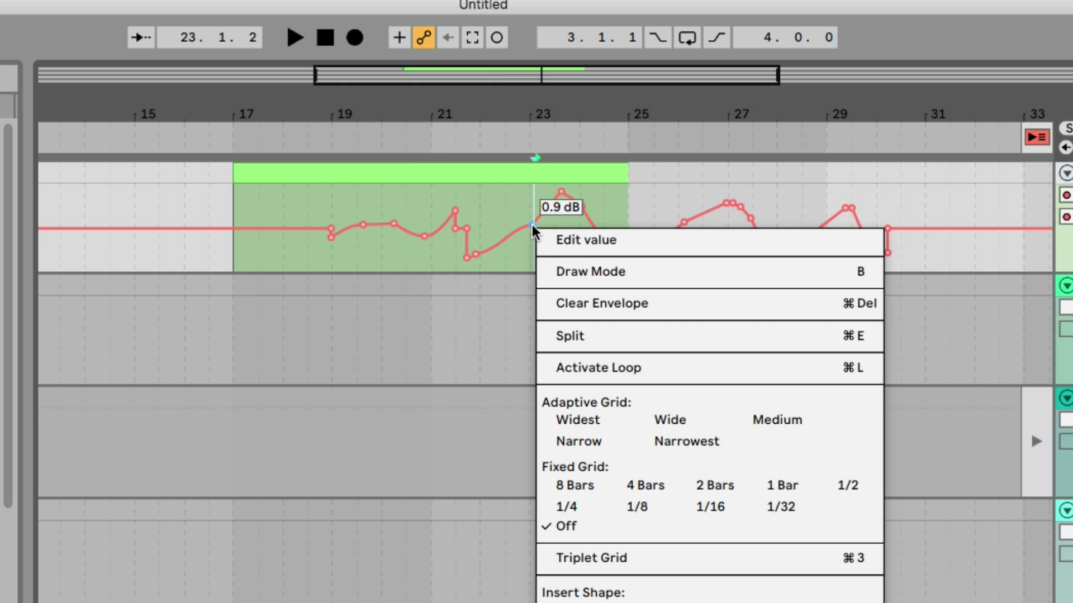
left_click(572, 245)
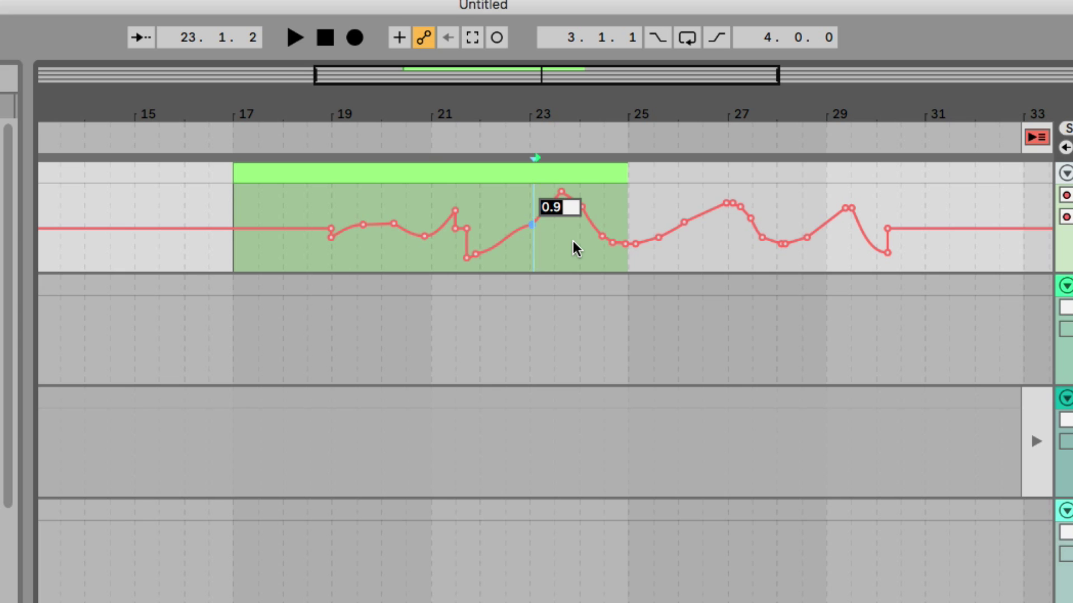
type("5.65")
key("BackSpace")
key("Return")
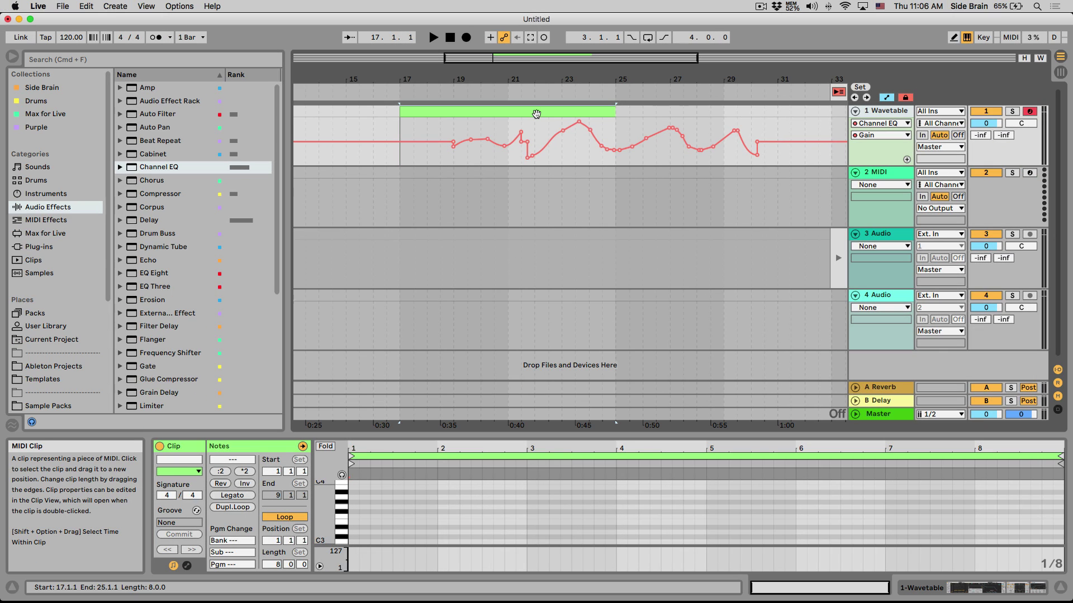
In Session view, drop Bonk Loop from Build and Drop's Drum Loops into track 3's clip slot
key("Tab")
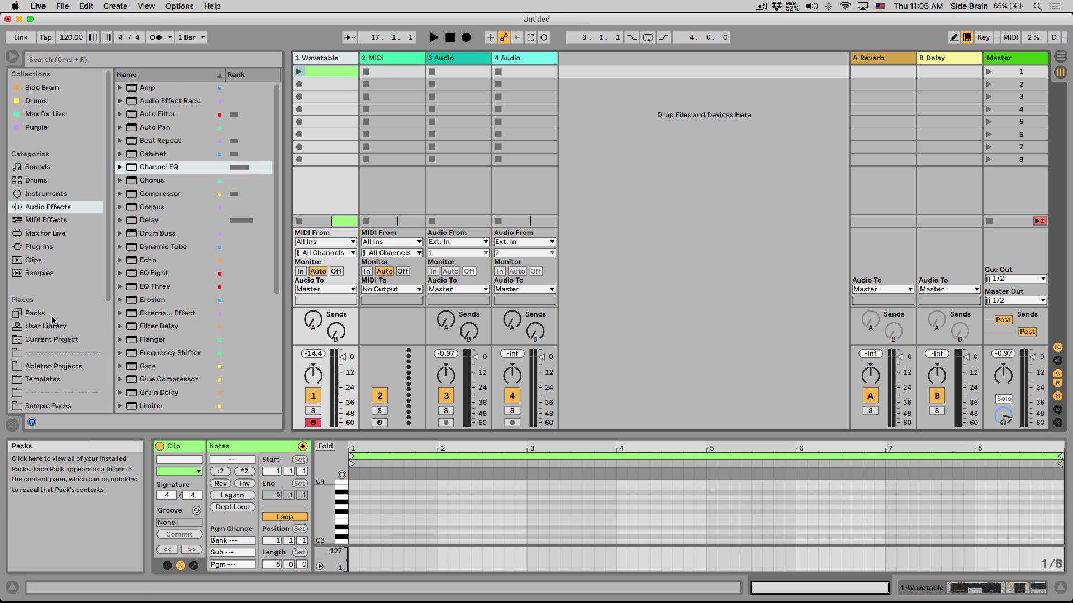
left_click(35, 313)
left_click(128, 134)
left_click(127, 134)
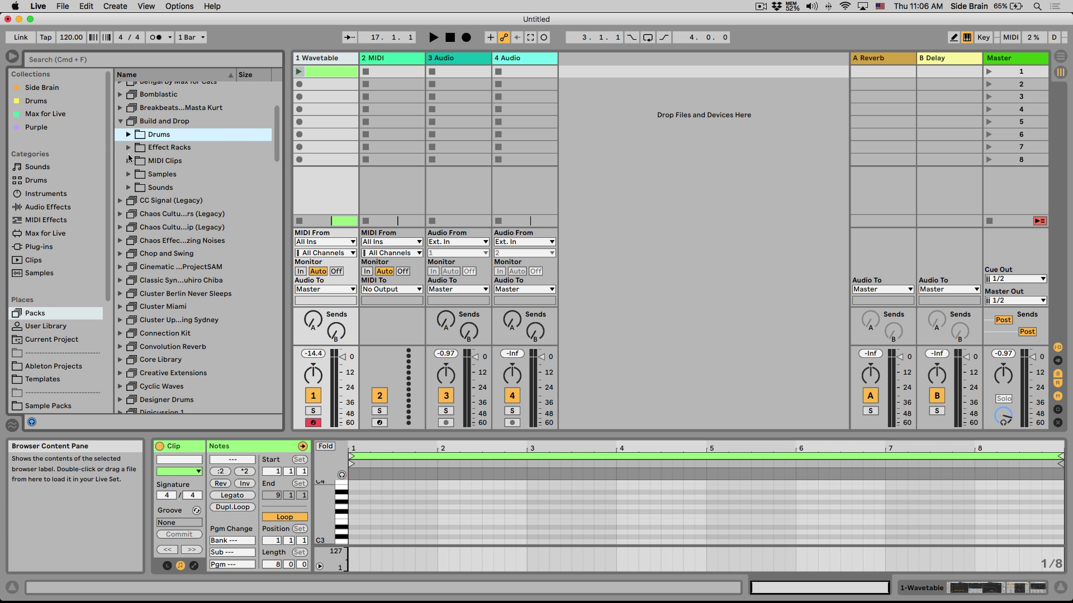
left_click(129, 174)
left_click(137, 188)
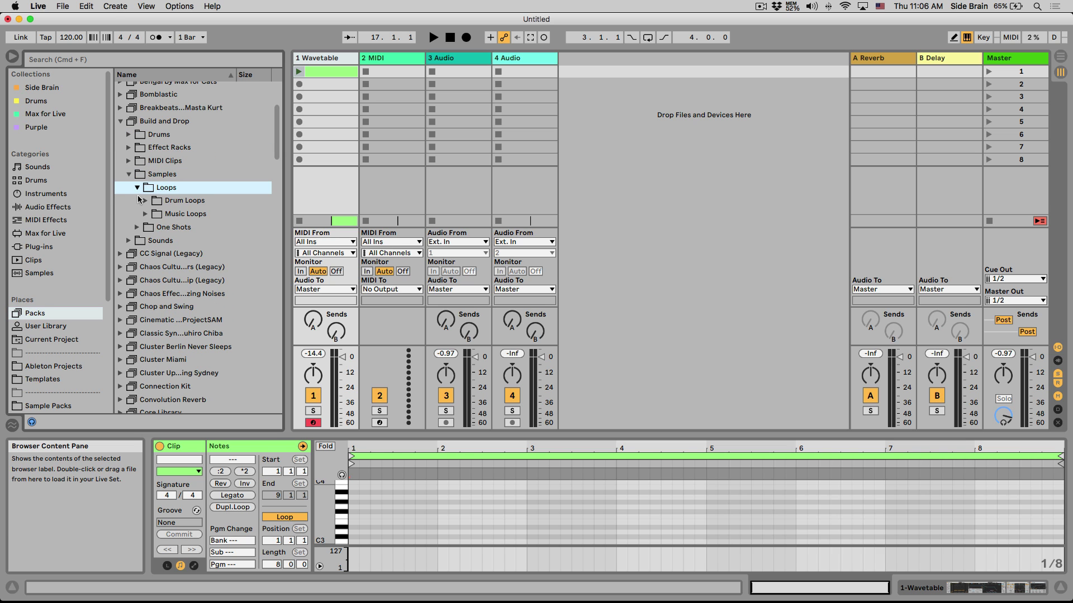
left_click(145, 200)
left_click(154, 227)
left_click_drag(168, 240, 450, 72)
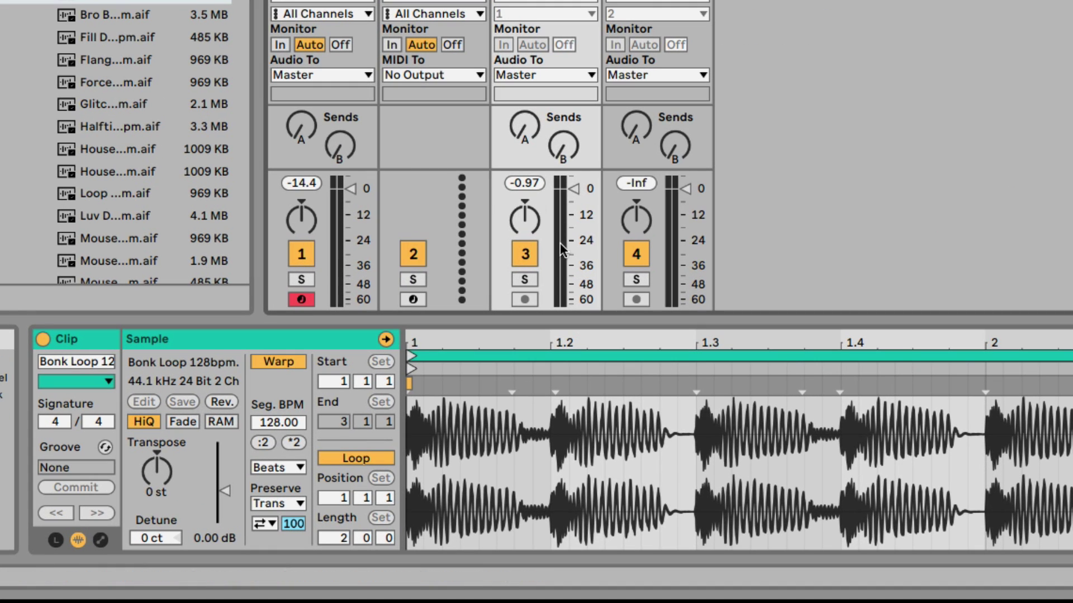
Shape the Bonk Loop clip's volume envelope with a dip to about -37 dB and a rise
left_click(101, 539)
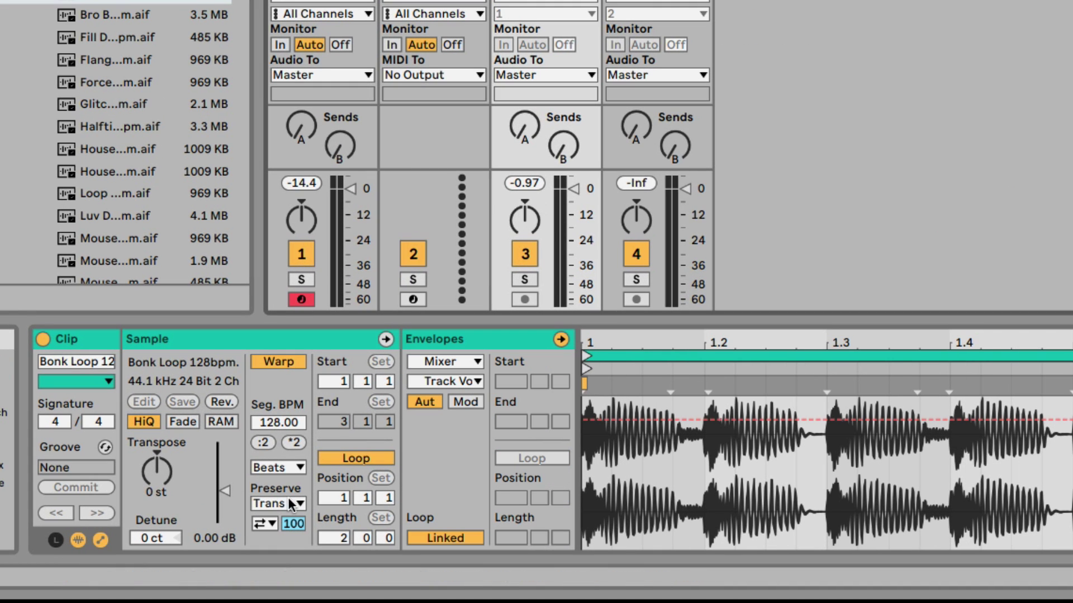
left_click(459, 401)
left_click(424, 402)
left_click(607, 417)
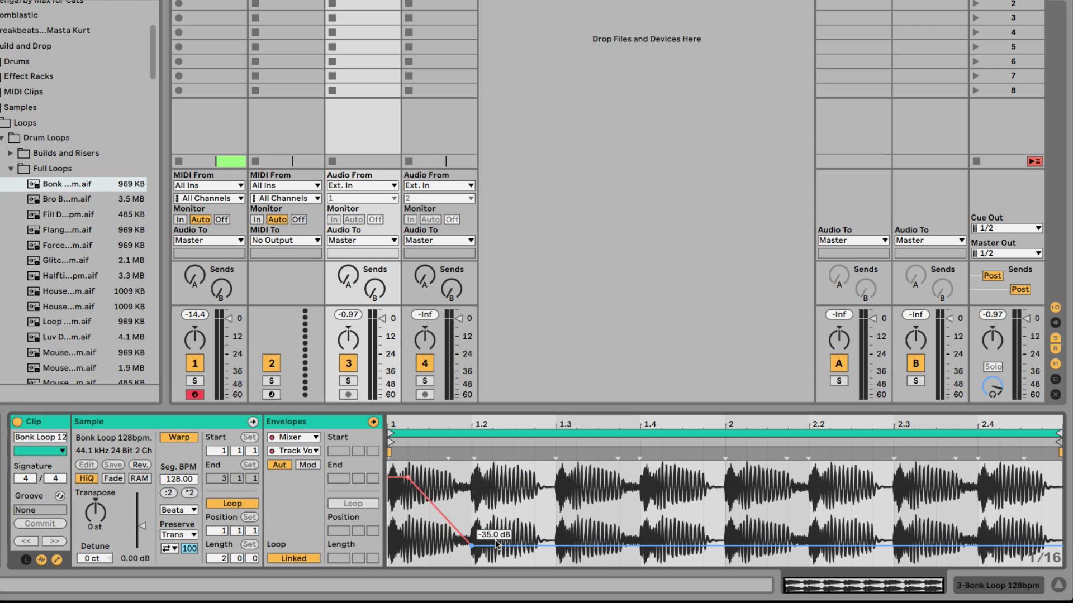
left_click_drag(713, 498, 883, 460)
left_click_drag(597, 504, 640, 546)
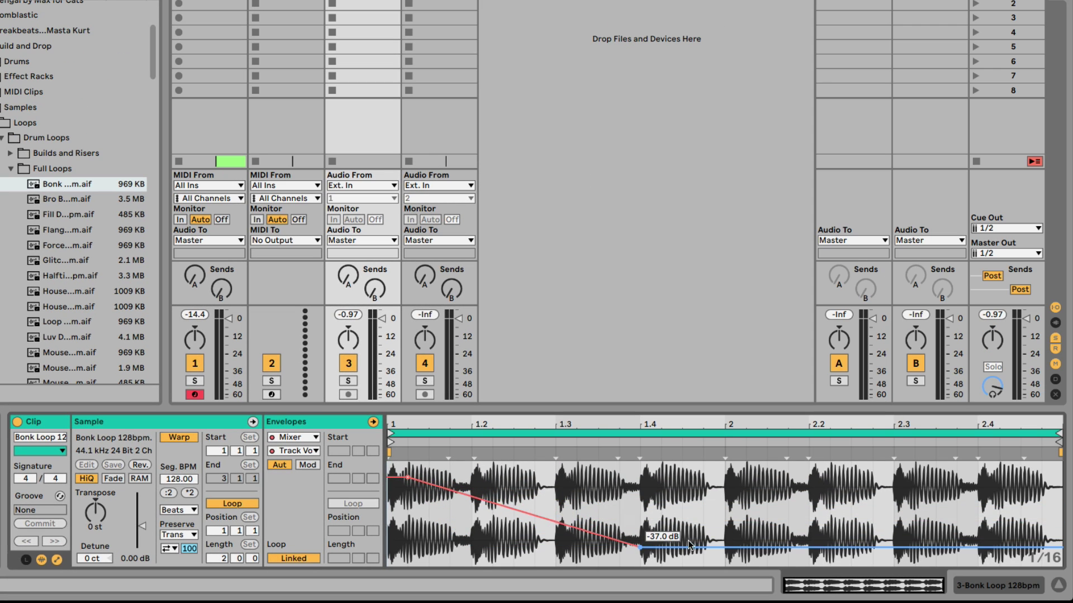
left_click(725, 515)
Draw modulation dips and rises near bars 1.3, 2.1 and 2.3, then set track 3 to -23.0 dB
left_click(307, 465)
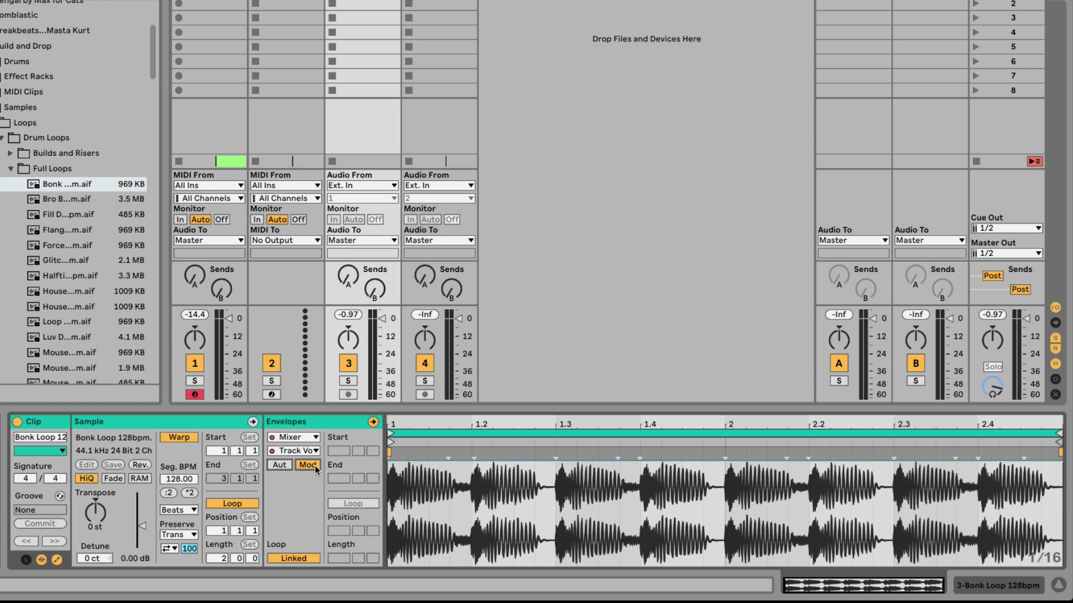
left_click(493, 465)
left_click_drag(511, 466, 599, 550)
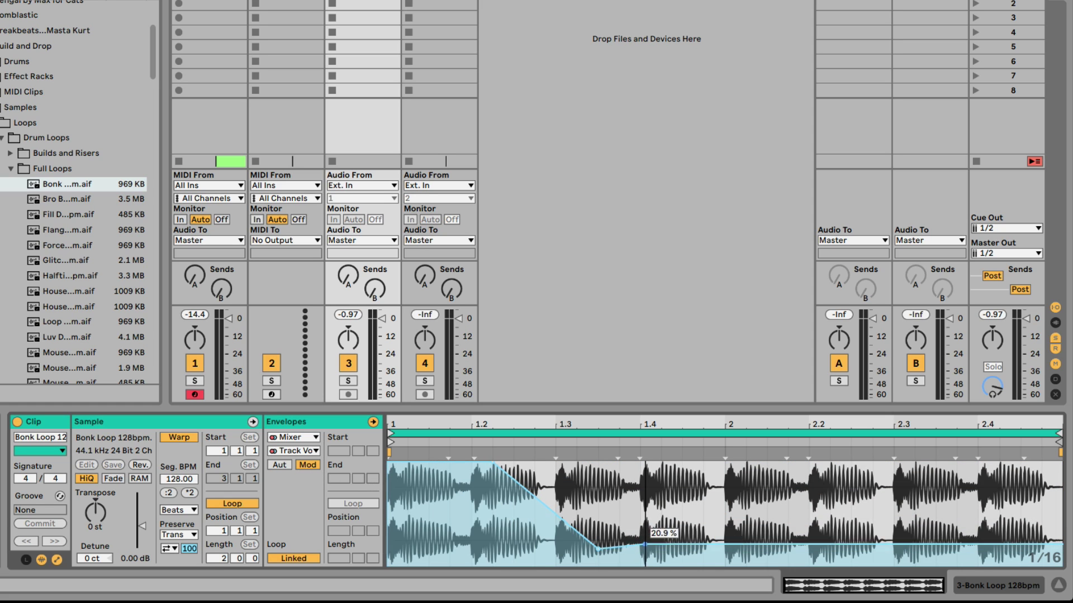
left_click_drag(712, 550, 763, 464)
left_click_drag(934, 462, 936, 546)
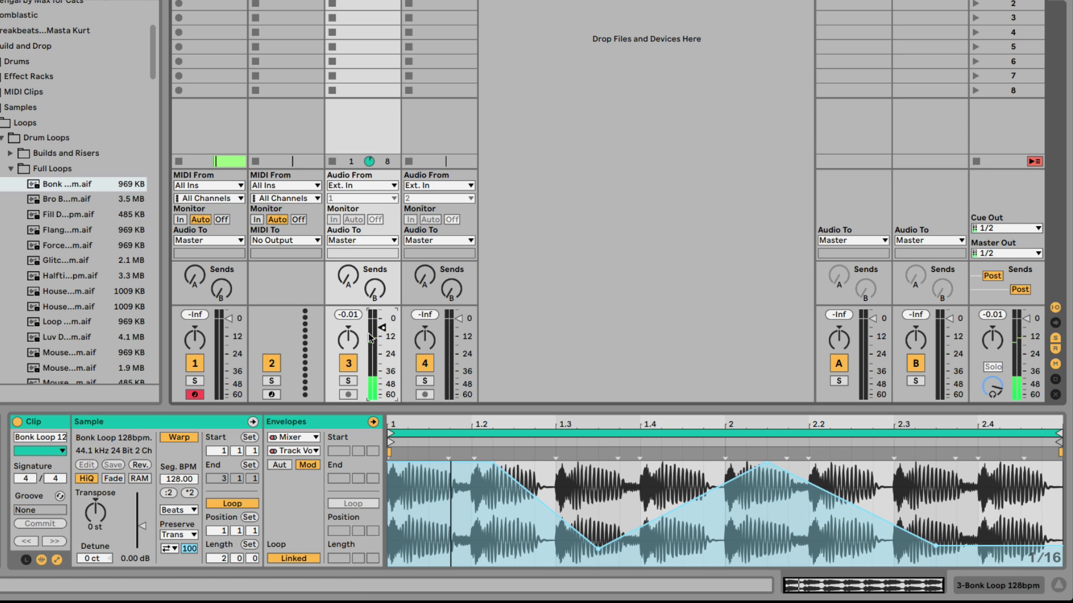
left_click_drag(368, 337, 370, 385)
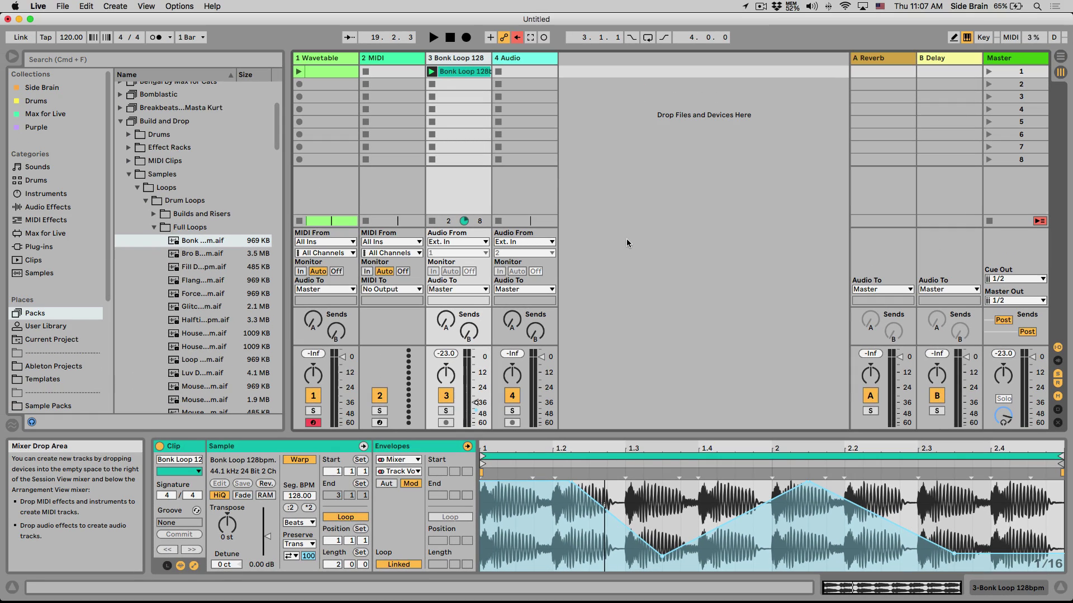
In Arrangement view, toggle the height and width optimize buttons, then select the Wavetable track
key("Tab")
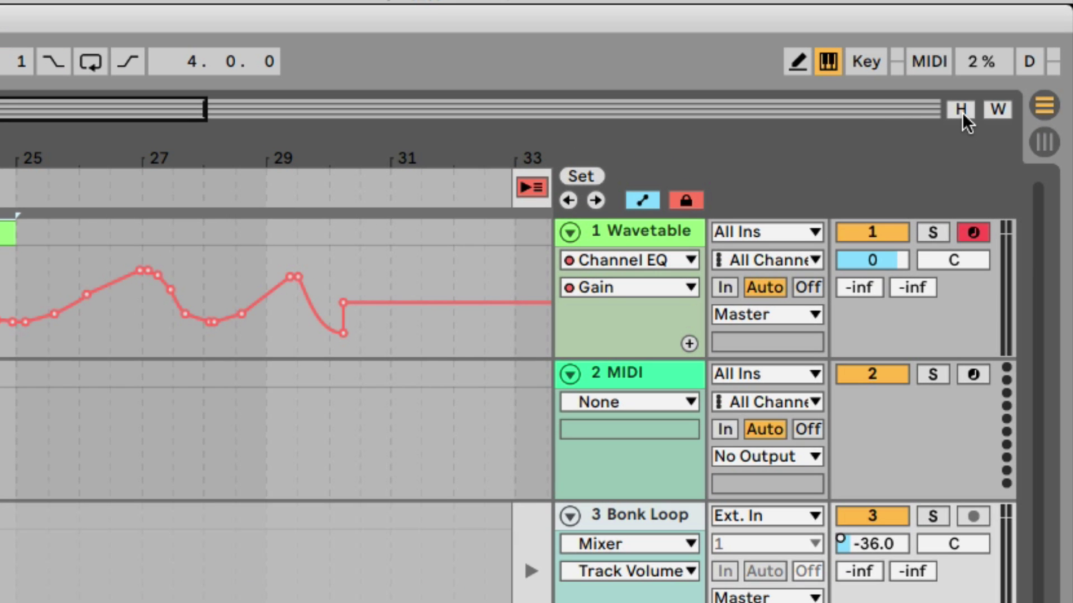
left_click(961, 109)
left_click(997, 109)
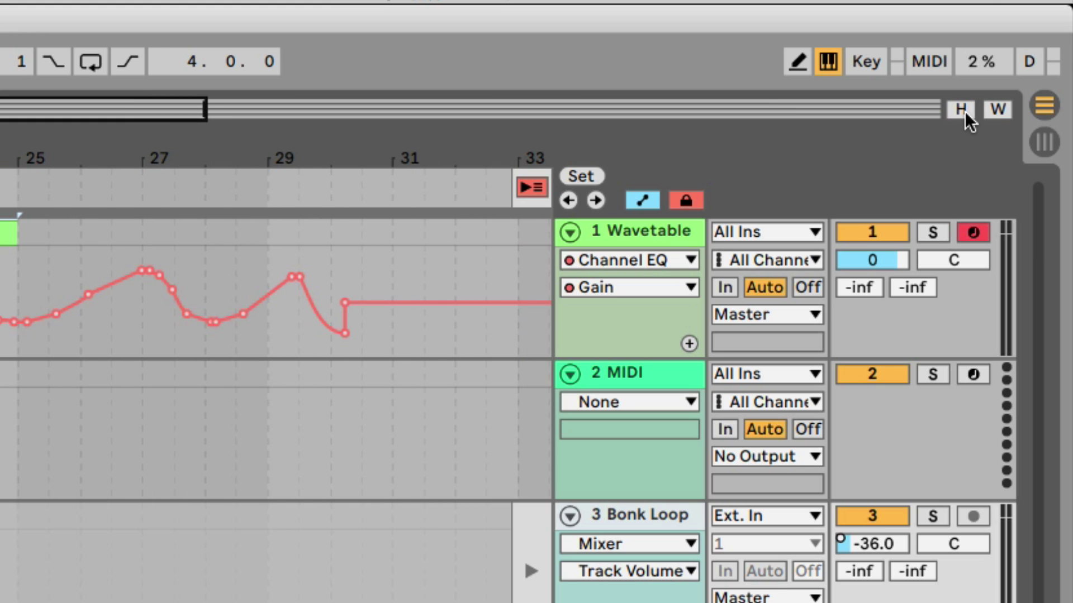
left_click(960, 109)
left_click(961, 110)
left_click(962, 111)
left_click(962, 110)
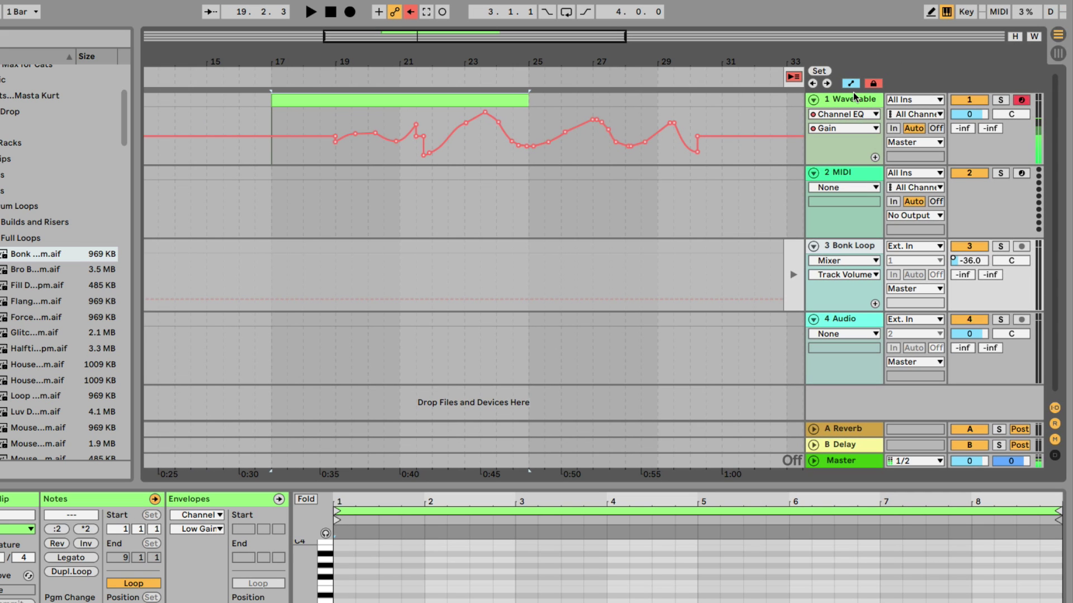
left_click(853, 99)
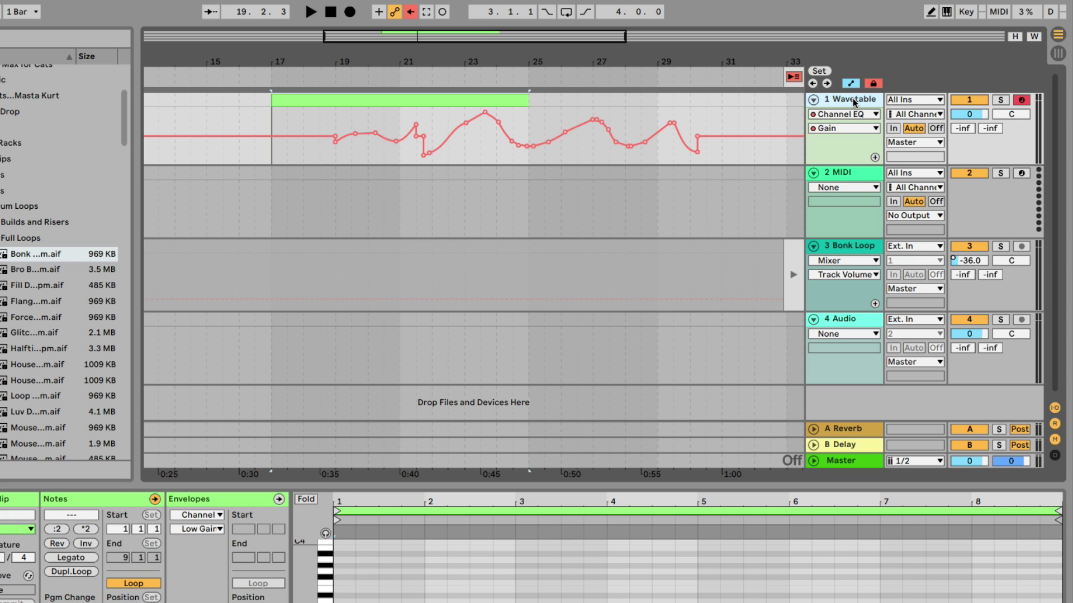
Fold every track to a single row and zoom out to show bars 1 to 57 at window width
left_click(837, 319)
key("alt+u")
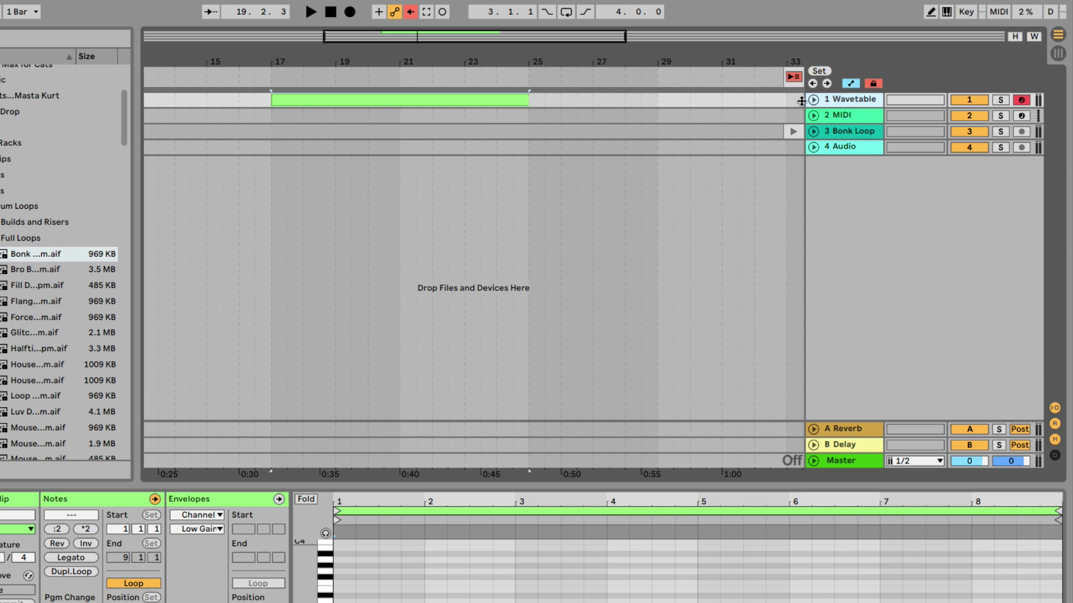
left_click_drag(395, 49, 371, 57)
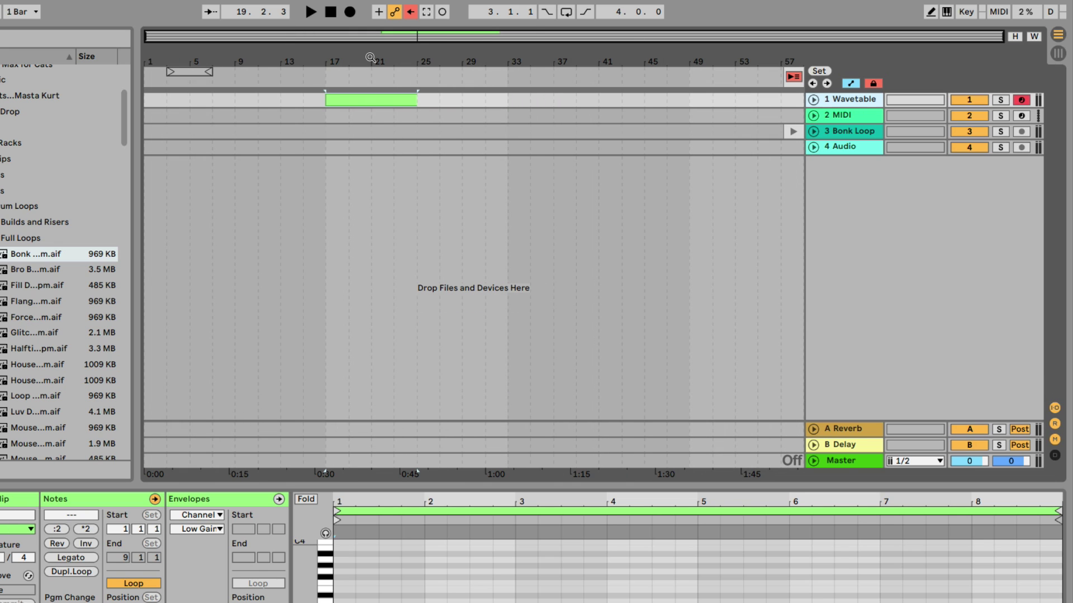
key("h")
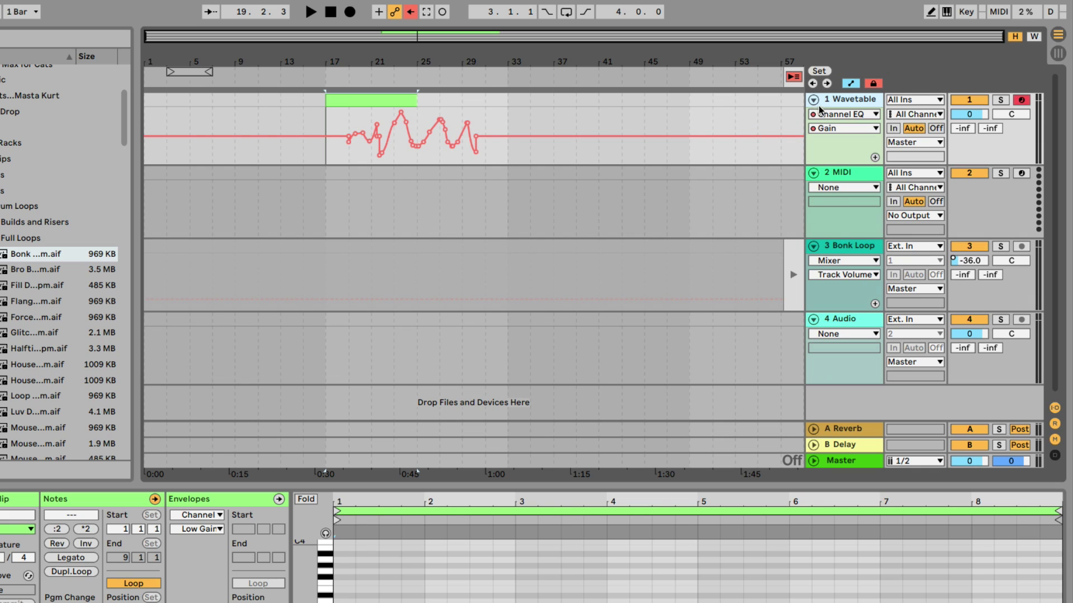
key("h")
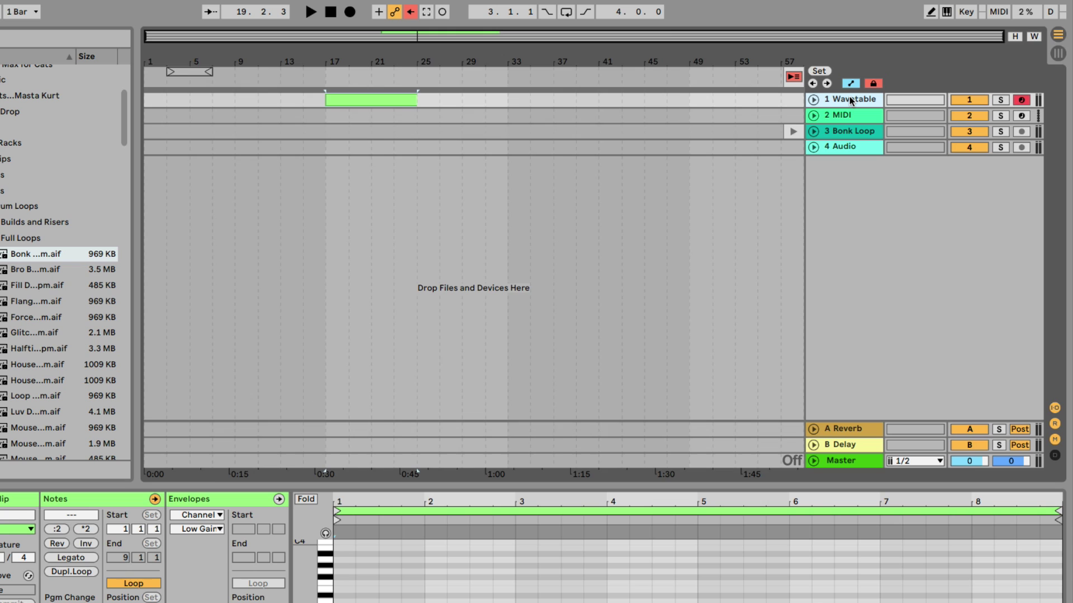
key("w")
key("w")
key("h")
key("h")
key("h")
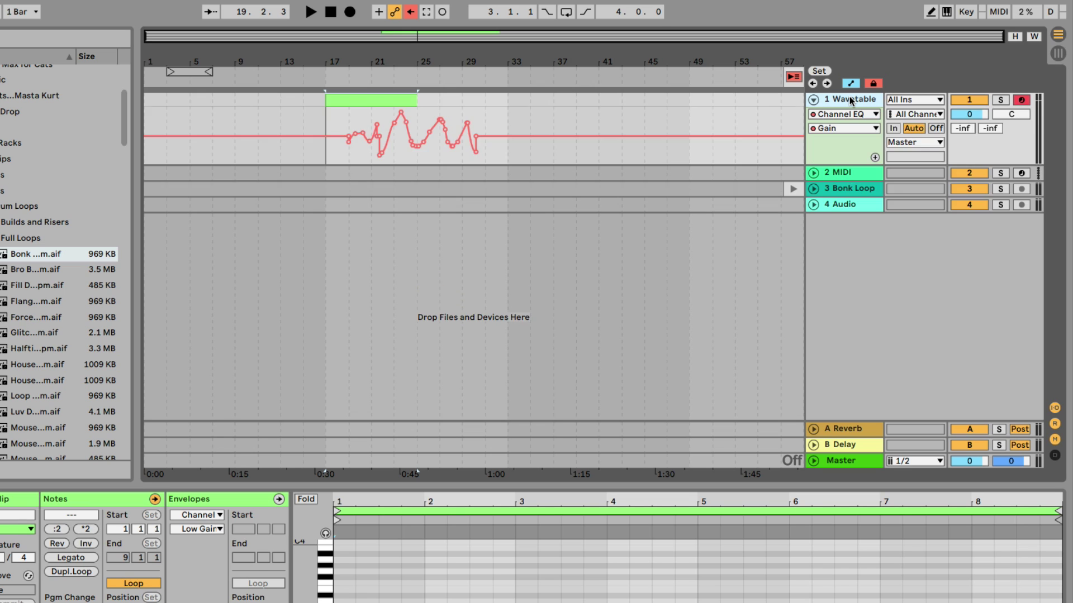
key("h")
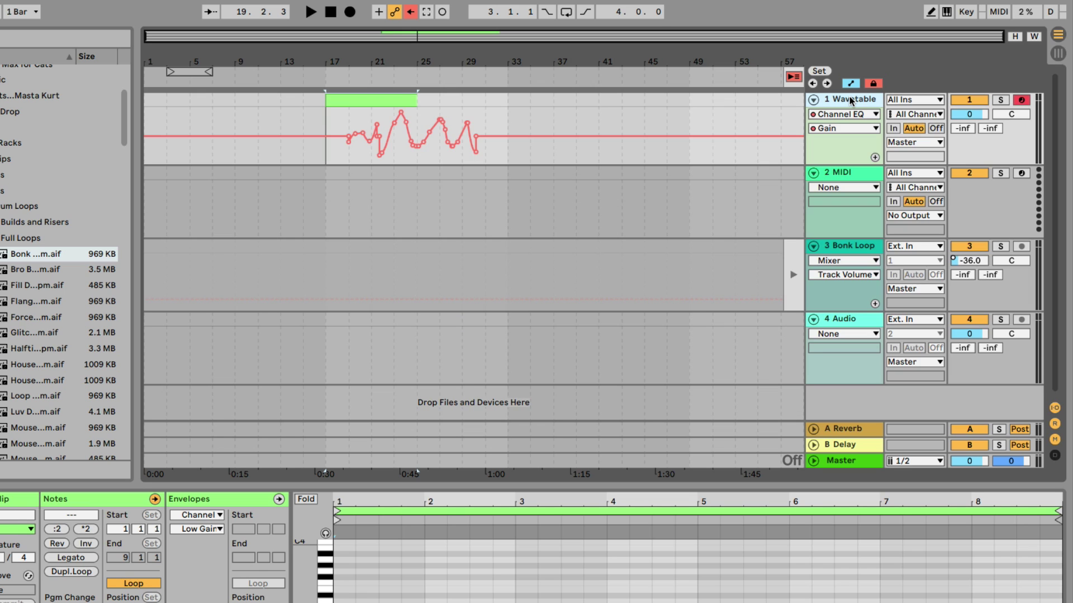
key("h")
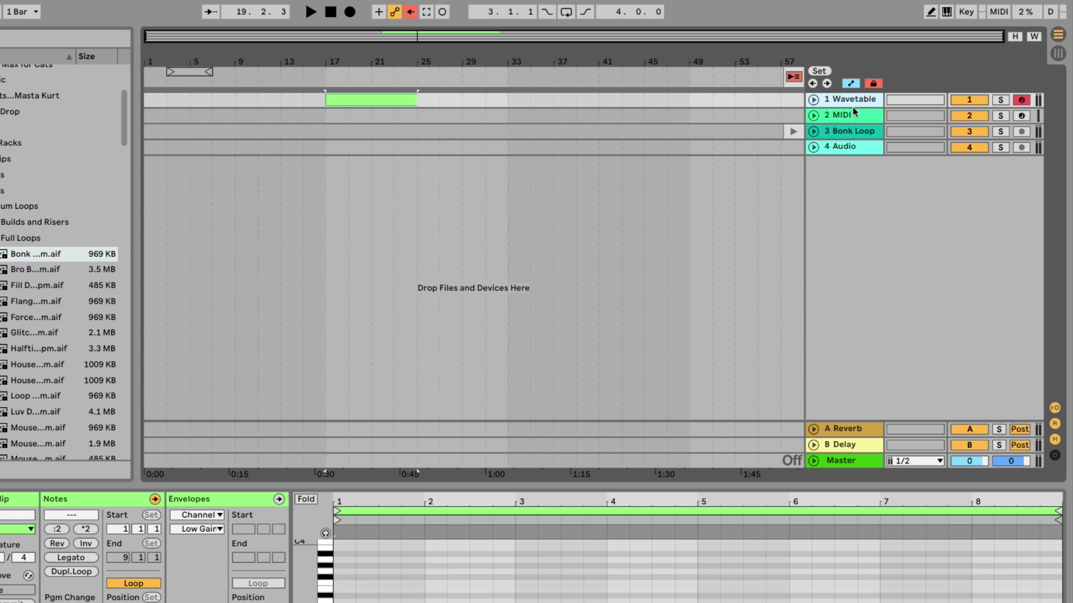
Group Wavetable and MIDI into 1 Group and the Audio track into its own 5 Group
left_click(850, 112, "shift")
key("ctrl+g")
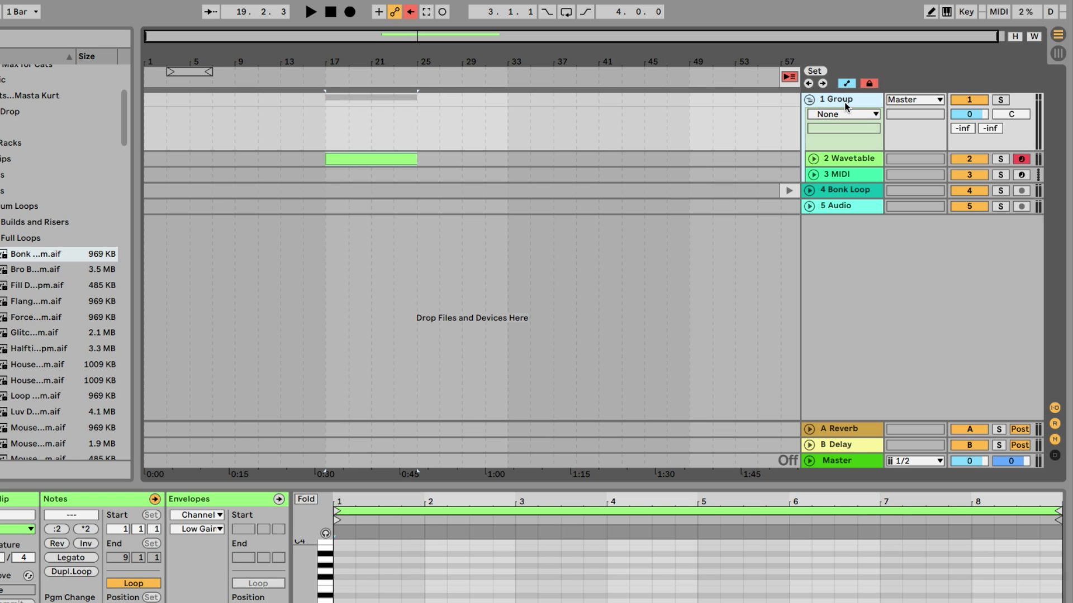
left_click(843, 204)
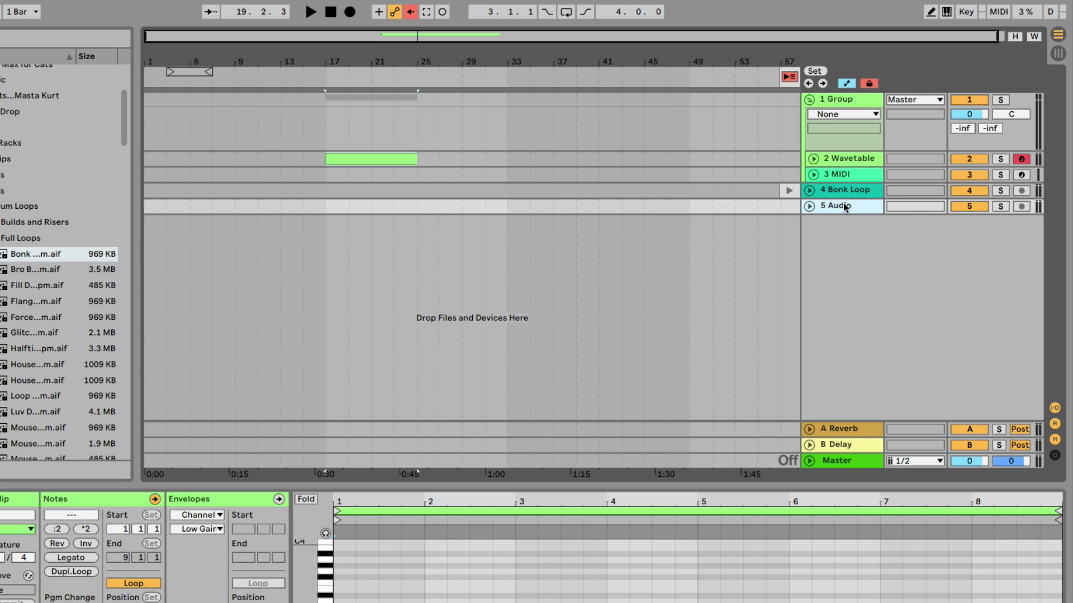
key("ctrl+g")
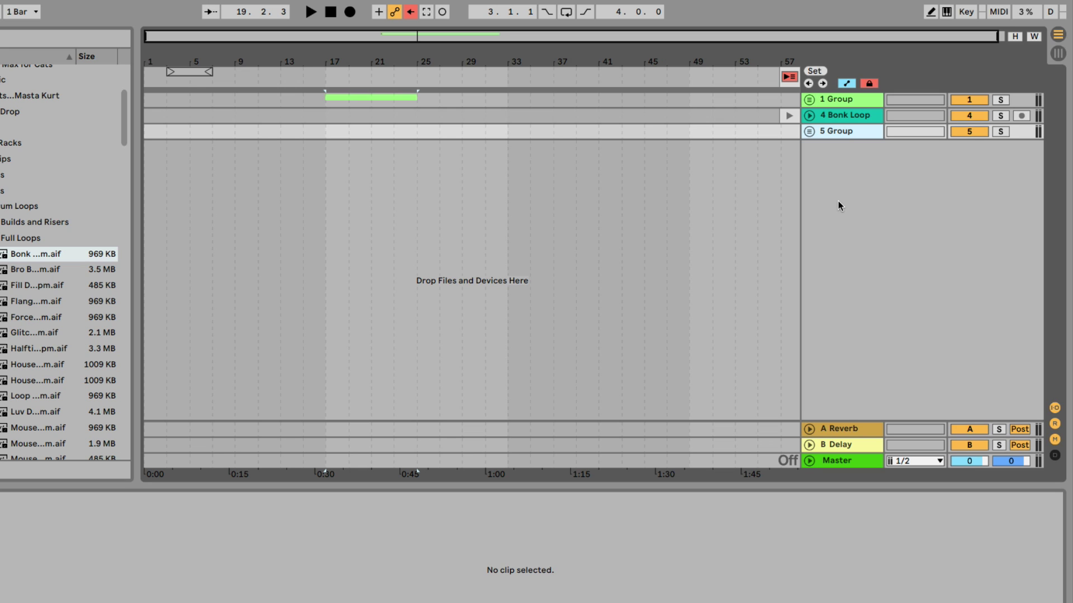
key("z")
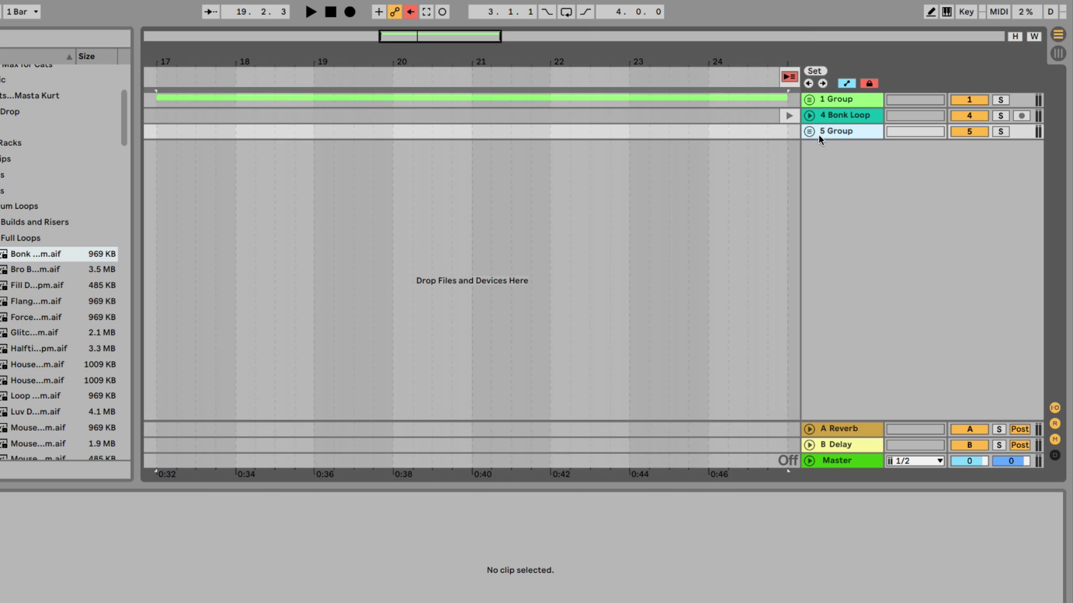
Unfold 1 Group and expand the Wavetable track to reveal its Channel EQ Gain automation curve
left_click(811, 104)
left_click(809, 101)
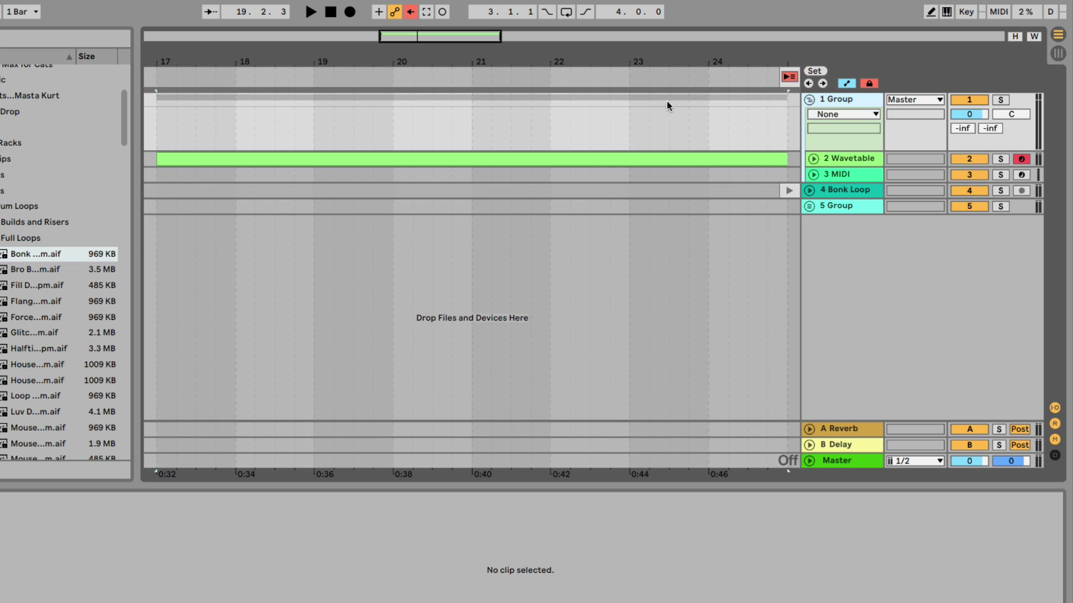
left_click(630, 158)
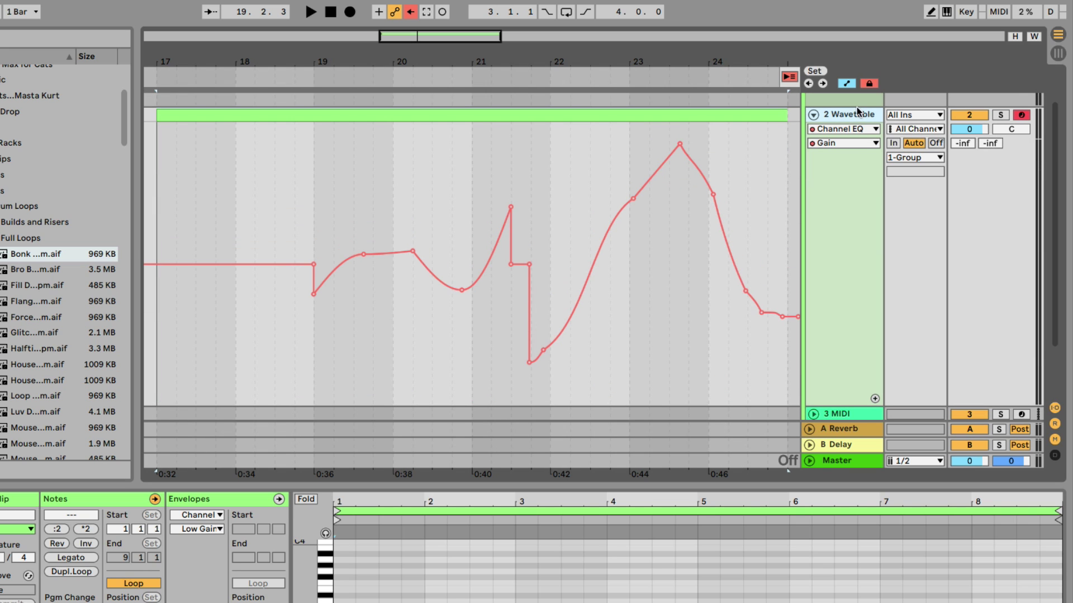
scroll(829, 133, "up", 2)
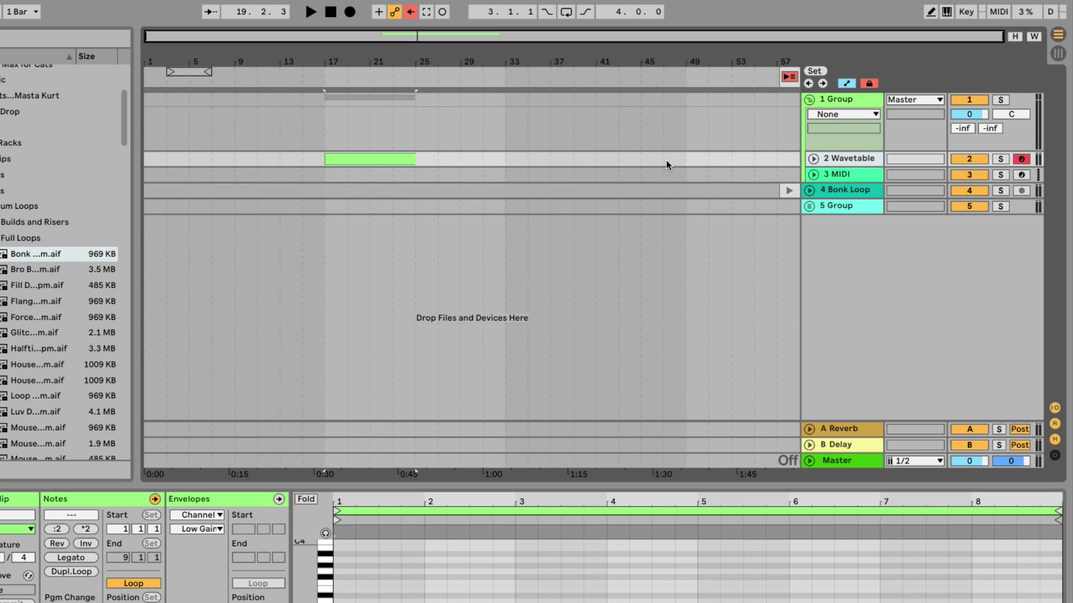
left_click(813, 159)
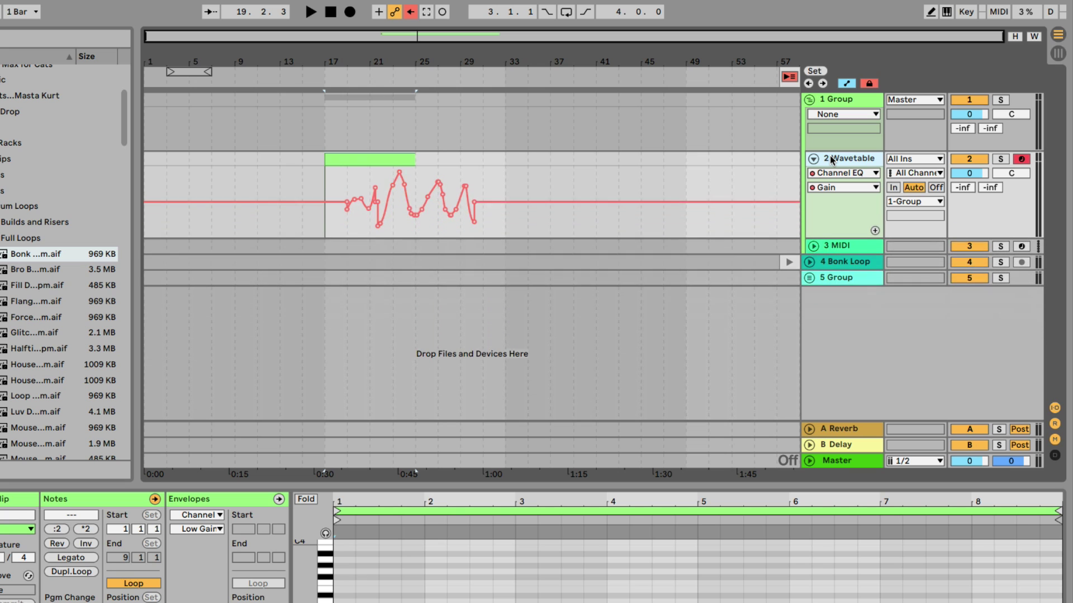
In Arrangement view, unfold the Bonk Loop track and zoom in around bars 28 to 32
key("Tab")
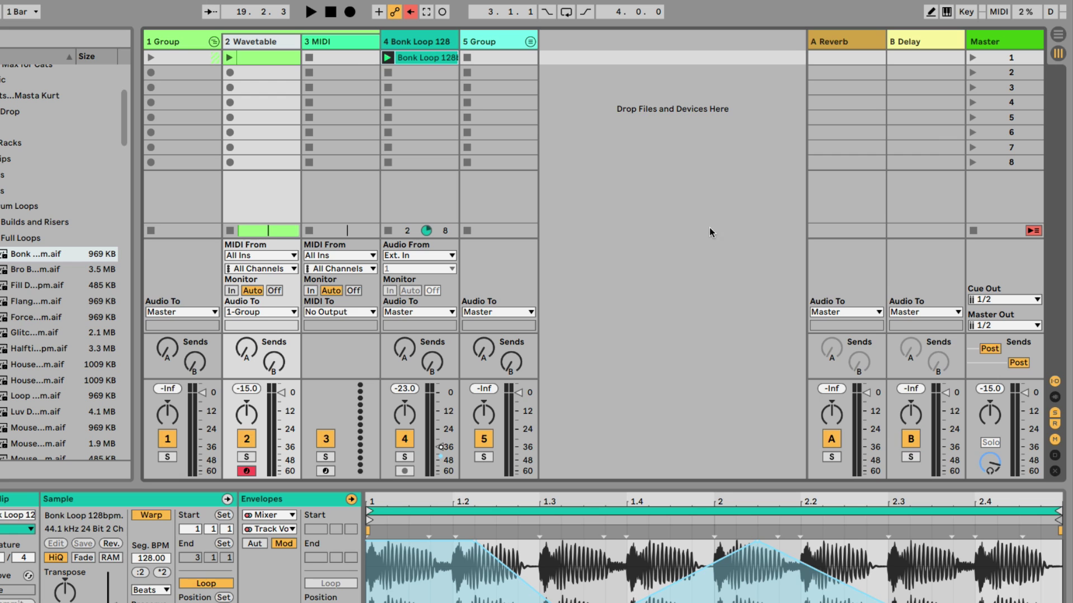
key("Tab")
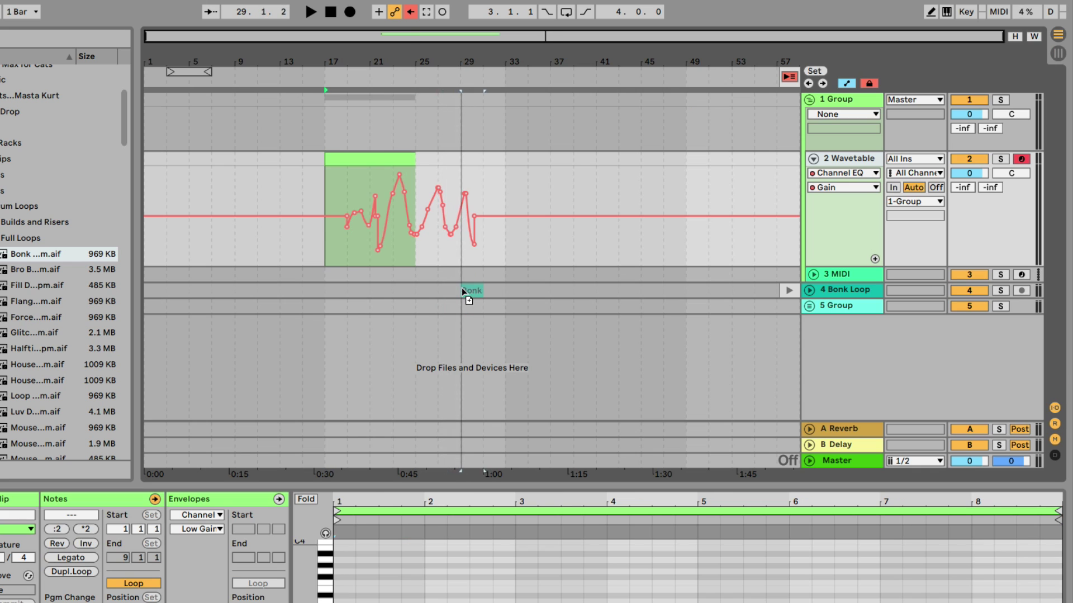
left_click(465, 288)
left_click(809, 290)
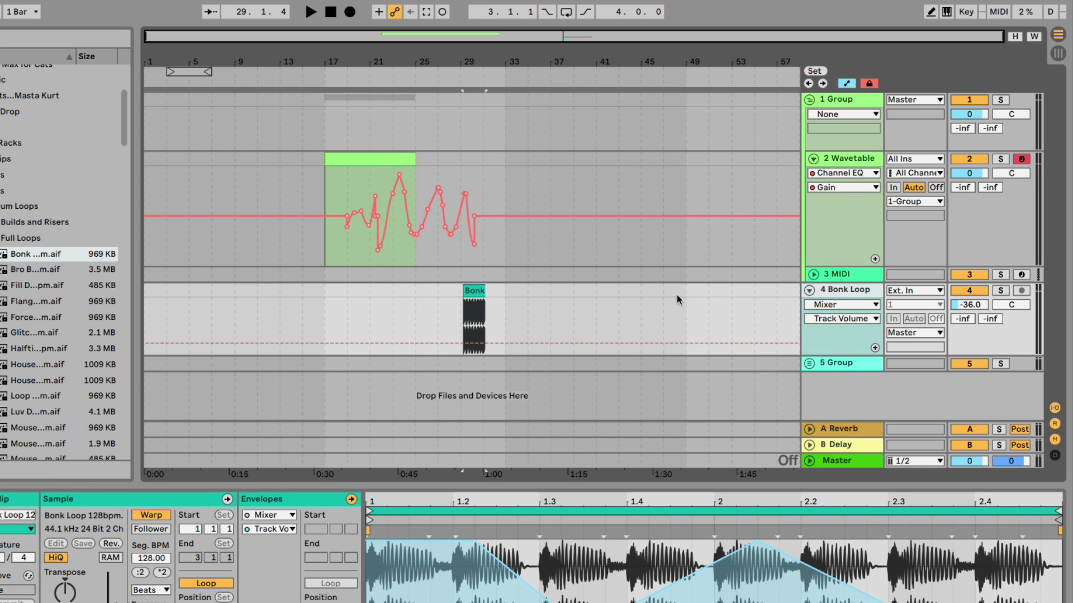
left_click(483, 204)
key("plus")
key("plus")
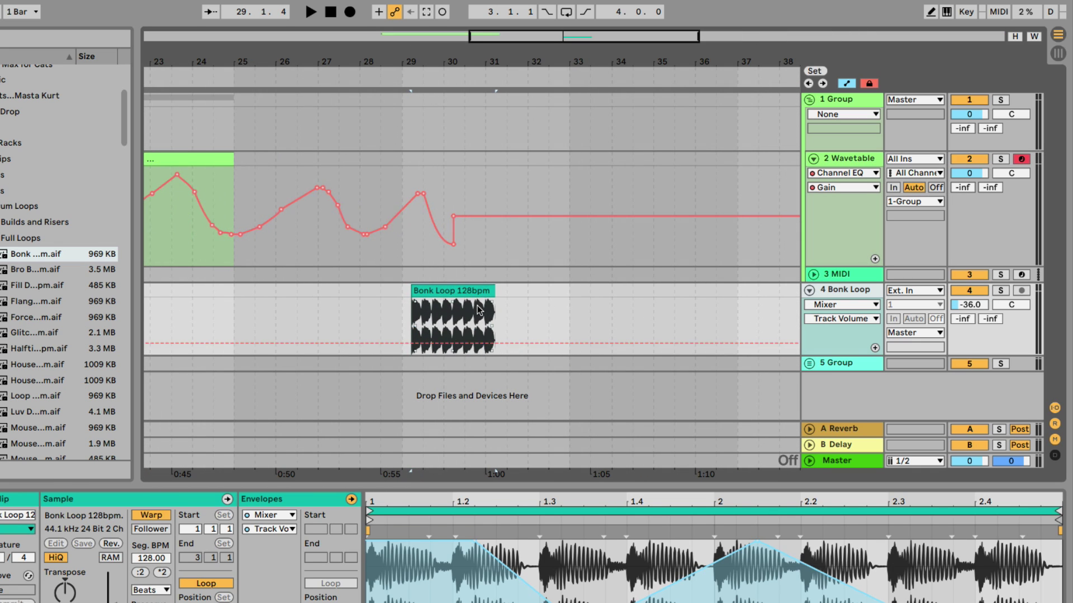
key("a")
left_click_drag(437, 55, 390, 276)
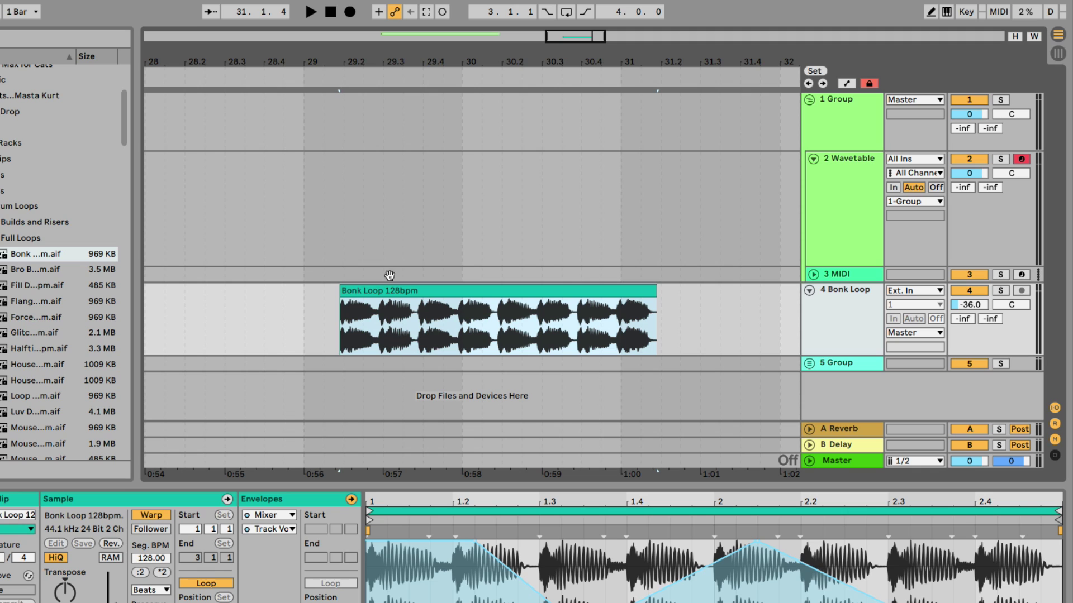
Add a fade-in and a short fade-out to the Bonk Loop 128bpm clip, then undo the fades
left_click(392, 292)
left_click(343, 300)
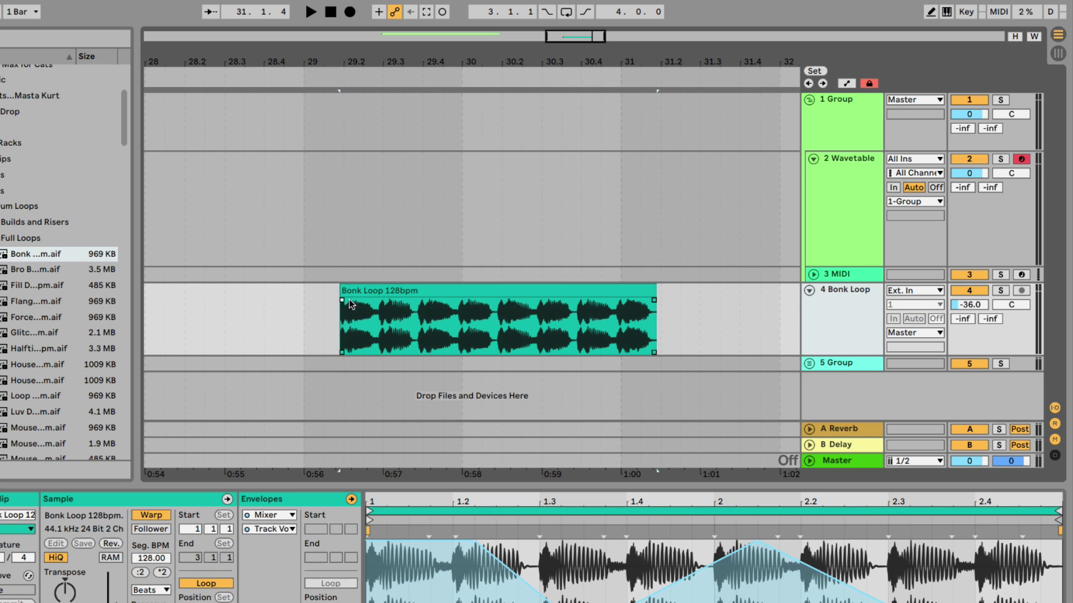
mouse_move(350, 301)
left_mouse_down()
mouse_move(411, 301)
mouse_move(242, 292)
left_mouse_up()
left_click(285, 319)
left_click(724, 318)
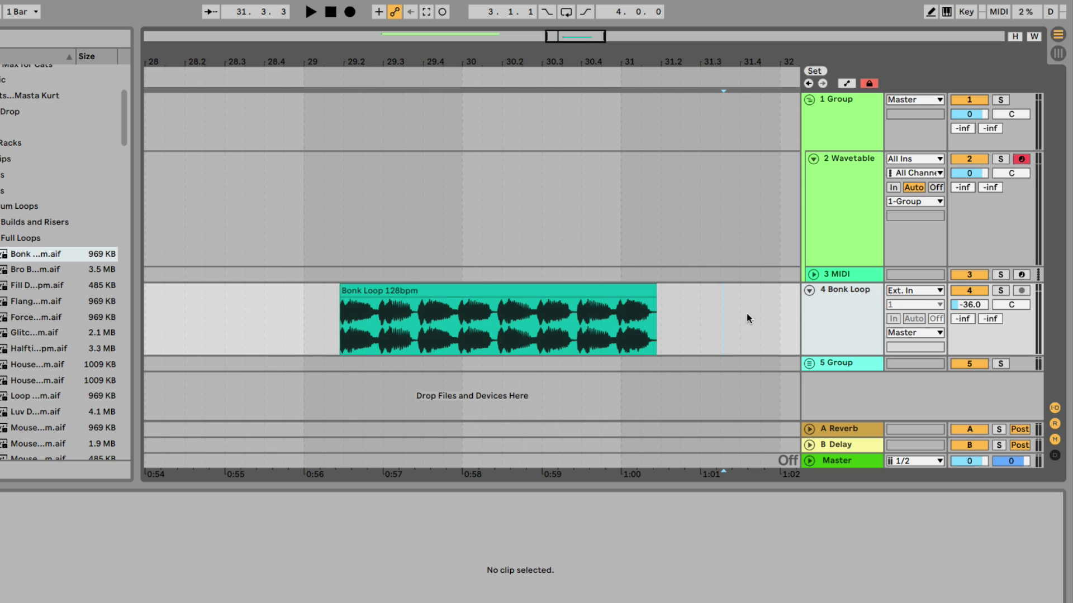
key("a")
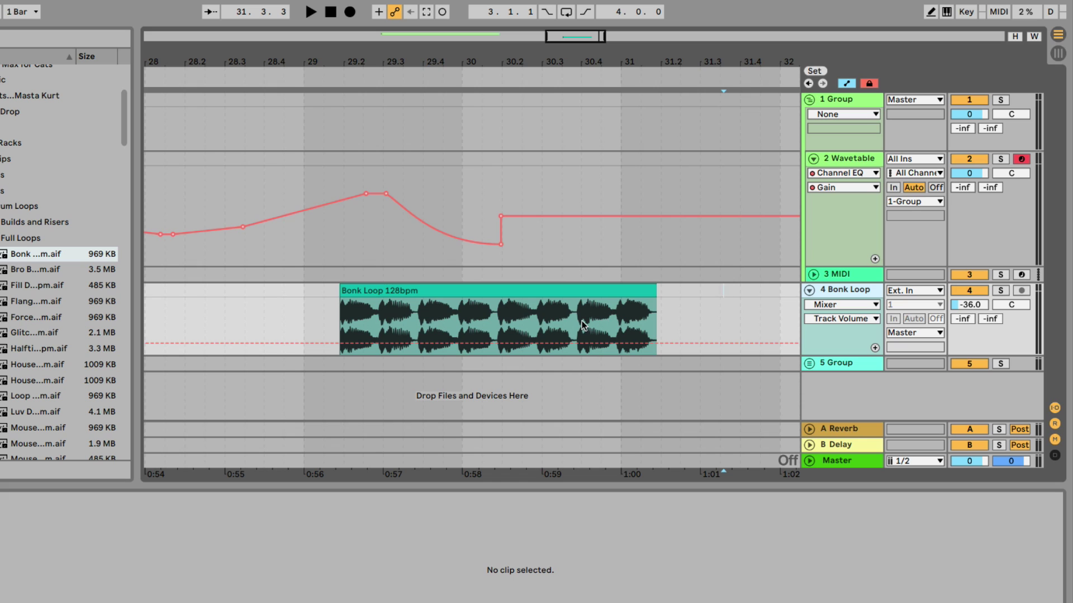
left_click_drag(655, 300, 643, 300)
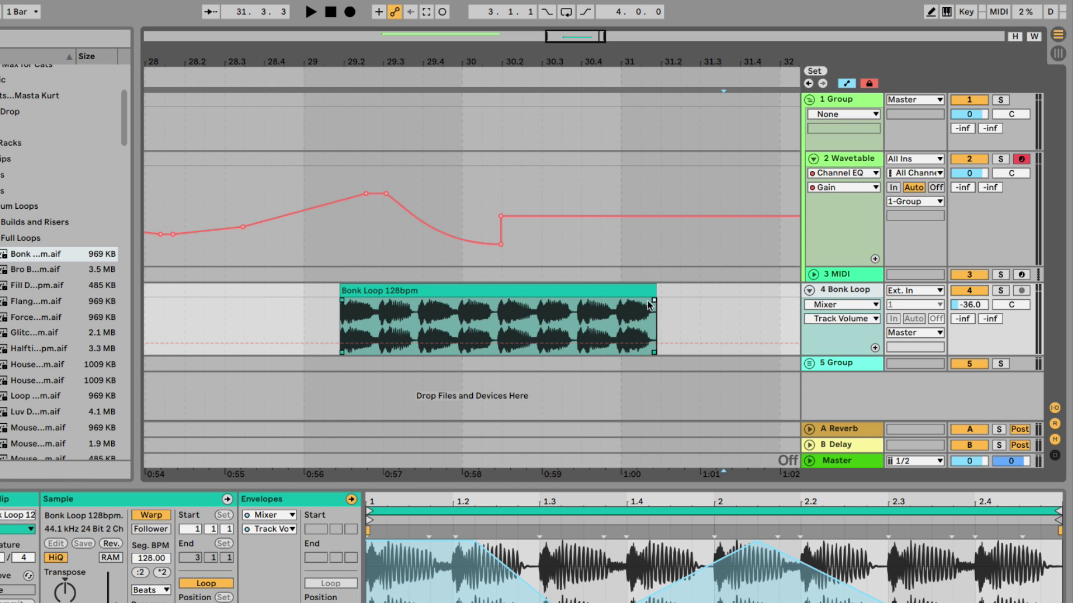
key("ctrl+z")
key("s")
left_click(858, 158)
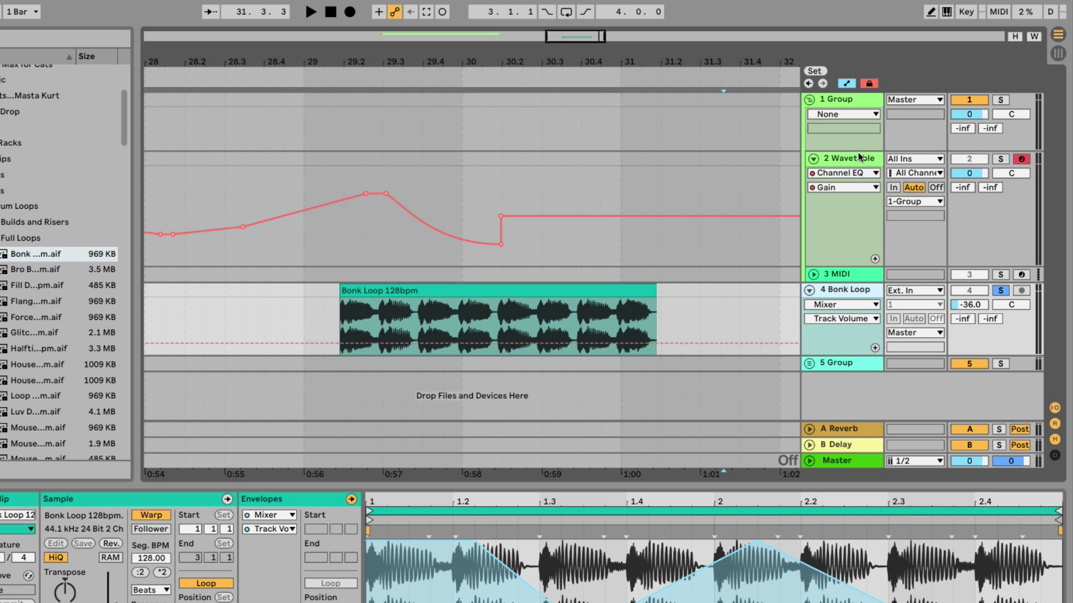
key("Down")
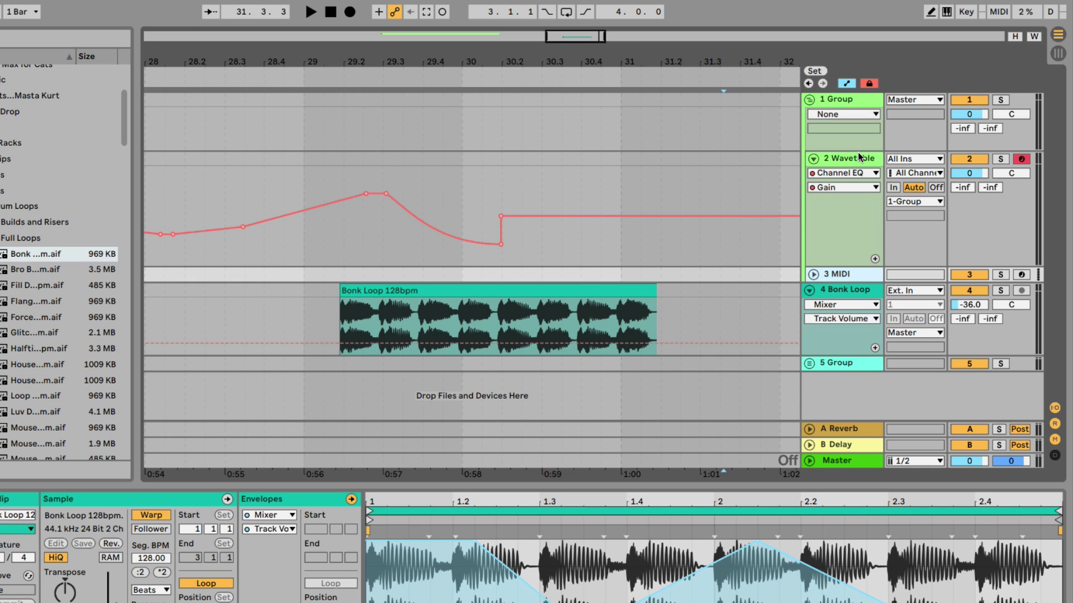
scroll(645, 202, "down", 3)
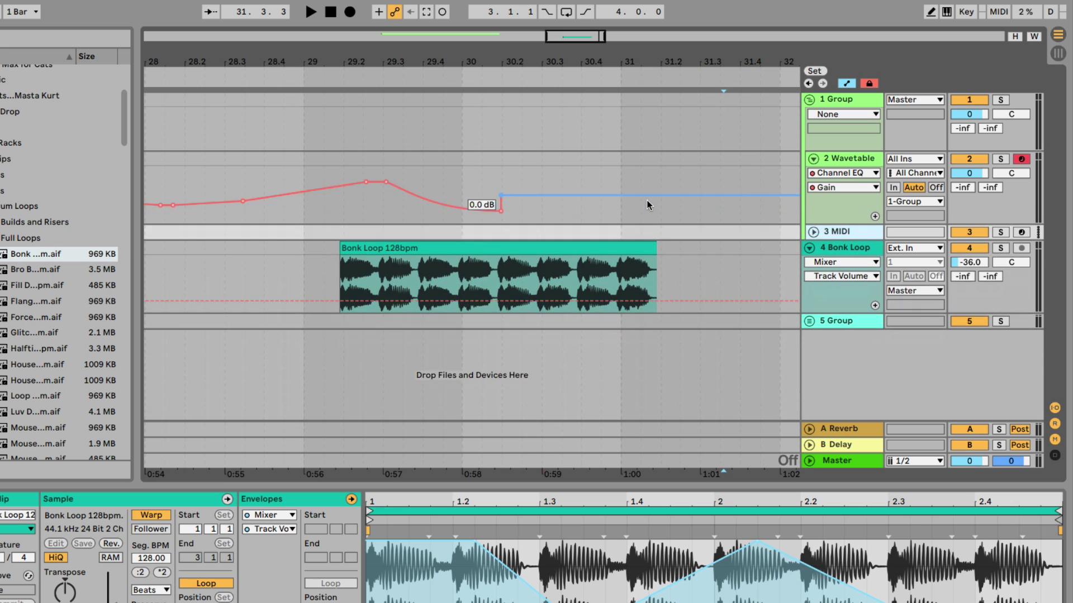
scroll(646, 200, "up", 3)
scroll(646, 200, "down", 3)
scroll(646, 204, "up", 3)
scroll(646, 204, "down", 3)
scroll(646, 205, "up", 3)
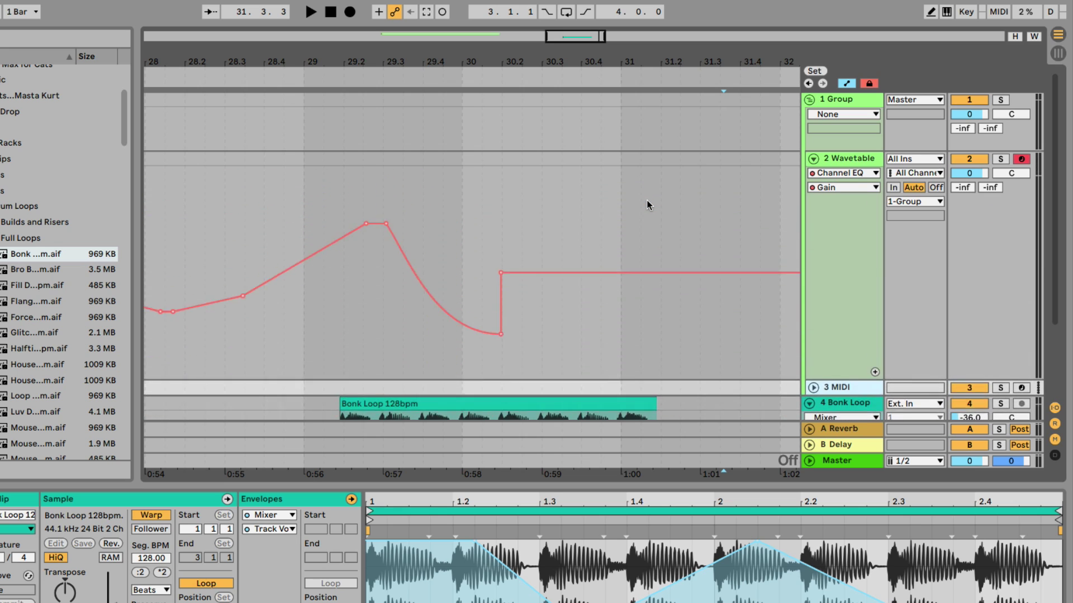
scroll(646, 204, "down", 3)
scroll(646, 205, "up", 3)
scroll(645, 204, "down", 3)
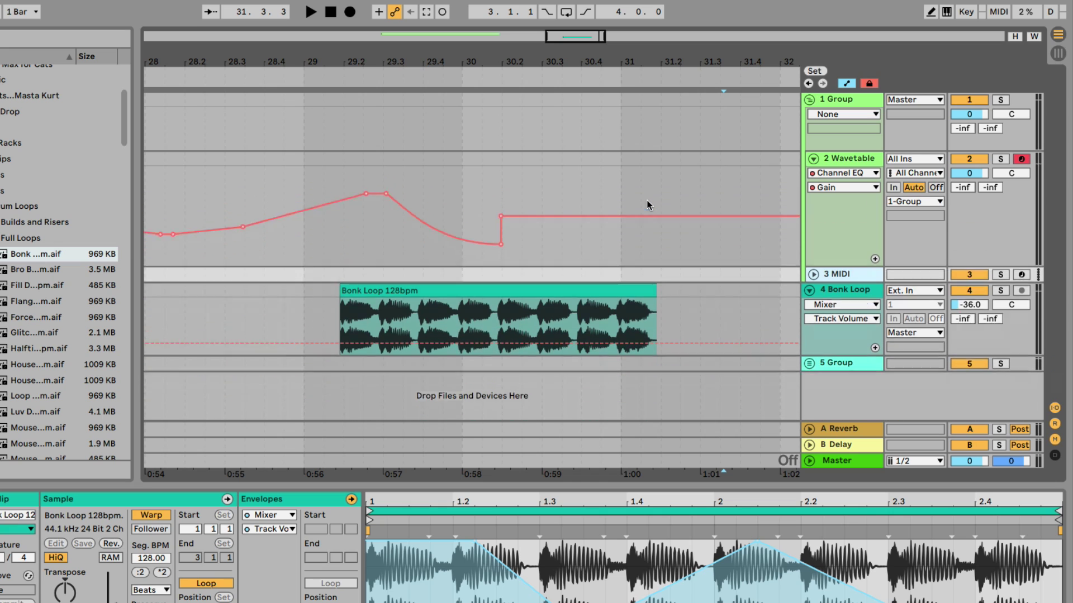
scroll(646, 205, "down", 3)
left_click(654, 146)
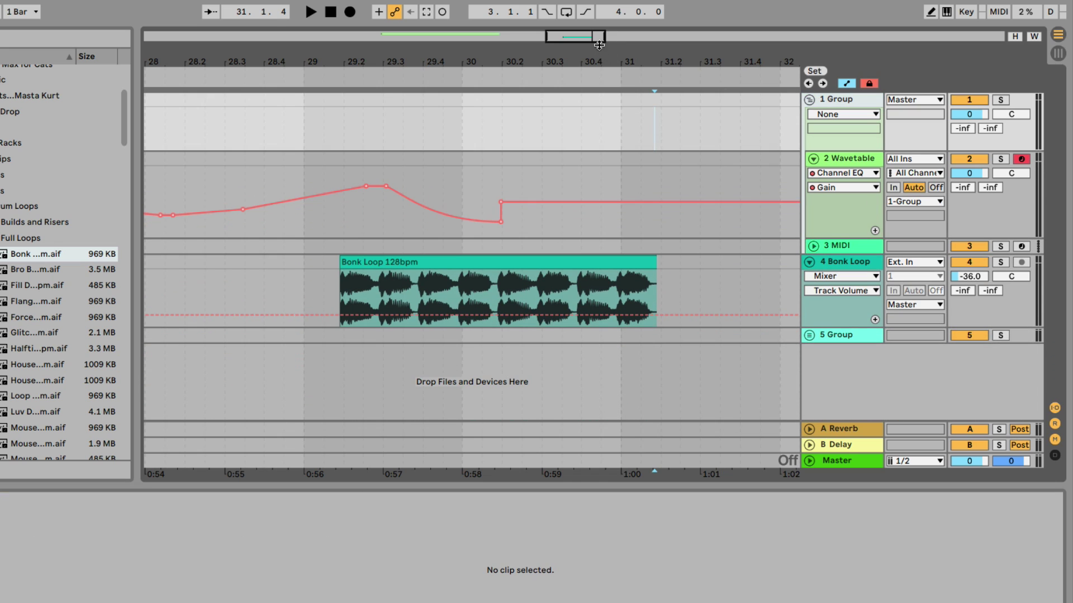
Enlarge the overview to show the clip lanes and try a time selection around bar 30
left_click_drag(598, 45, 576, 102)
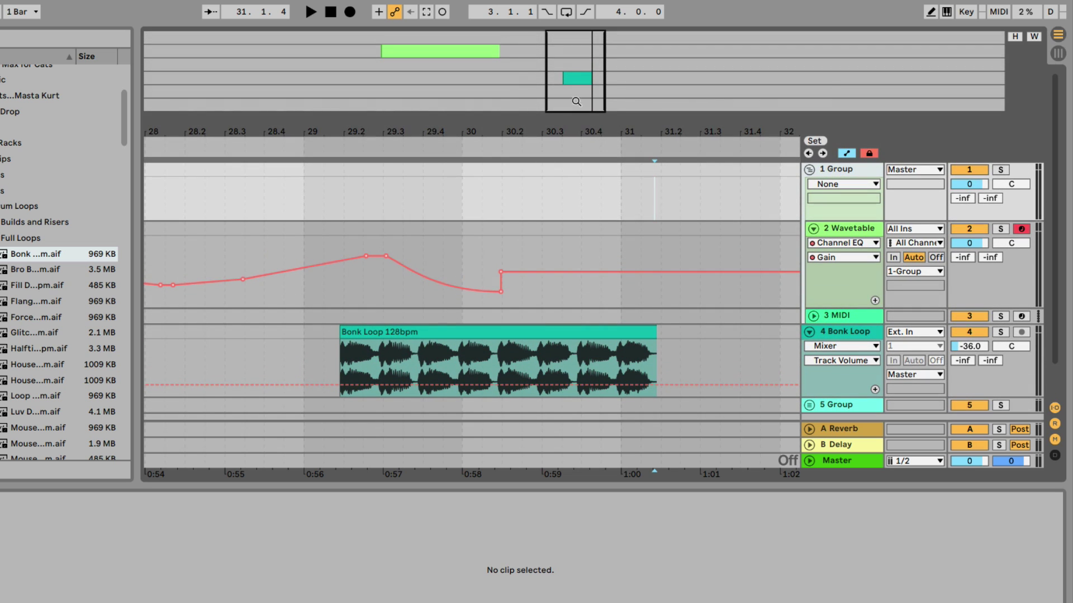
left_click_drag(509, 219, 710, 167)
left_click(689, 168)
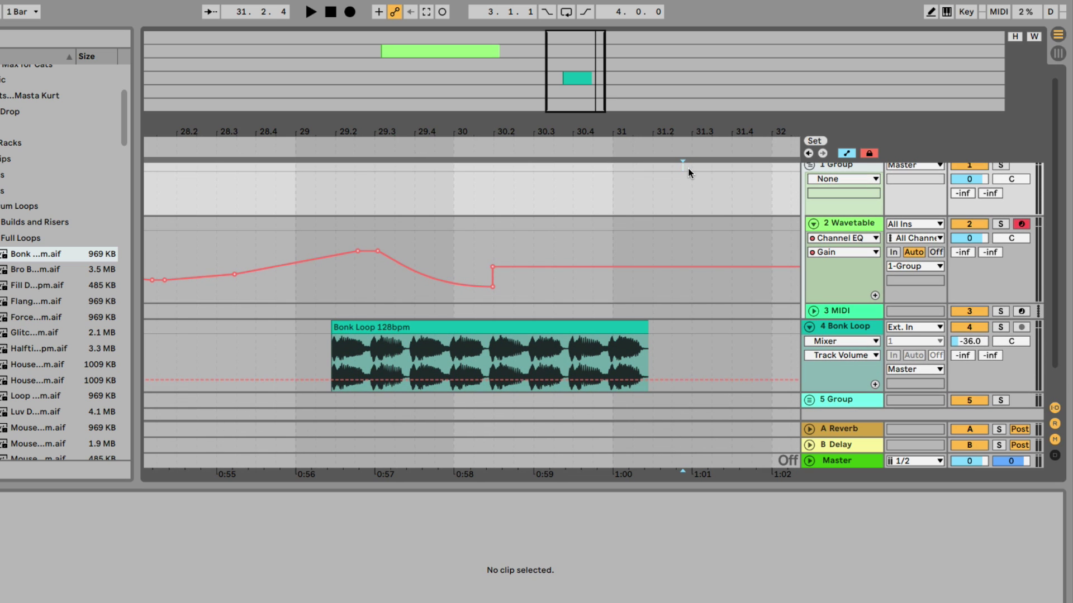
scroll(564, 168, "up", 1)
scroll(452, 179, "left", 10)
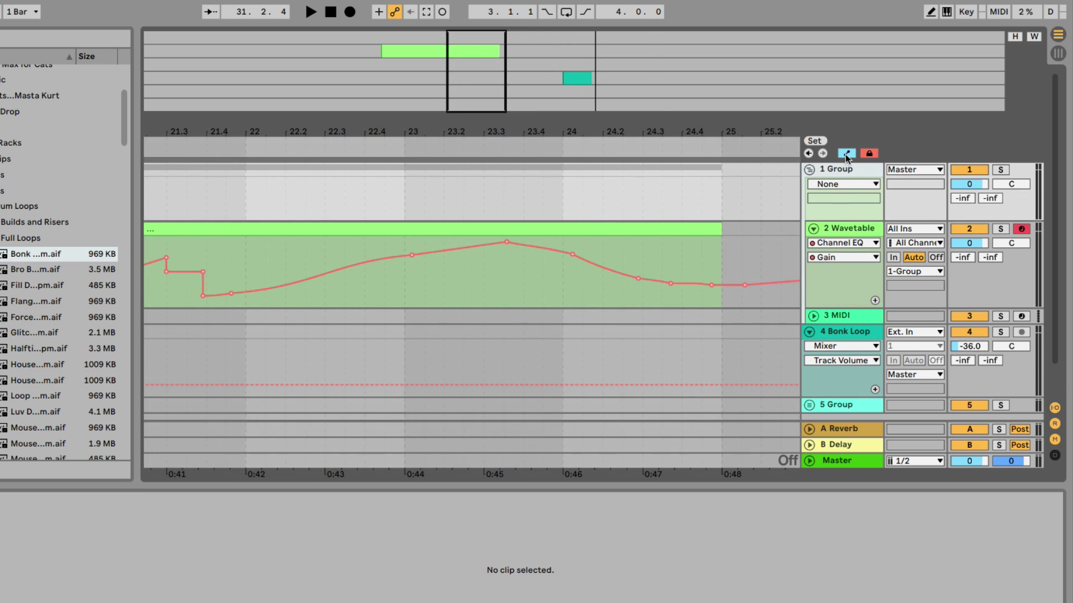
Hide automation, shrink the overview back, zoom out to bars 11–31, and shorten the Wavetable clip
left_click(846, 153)
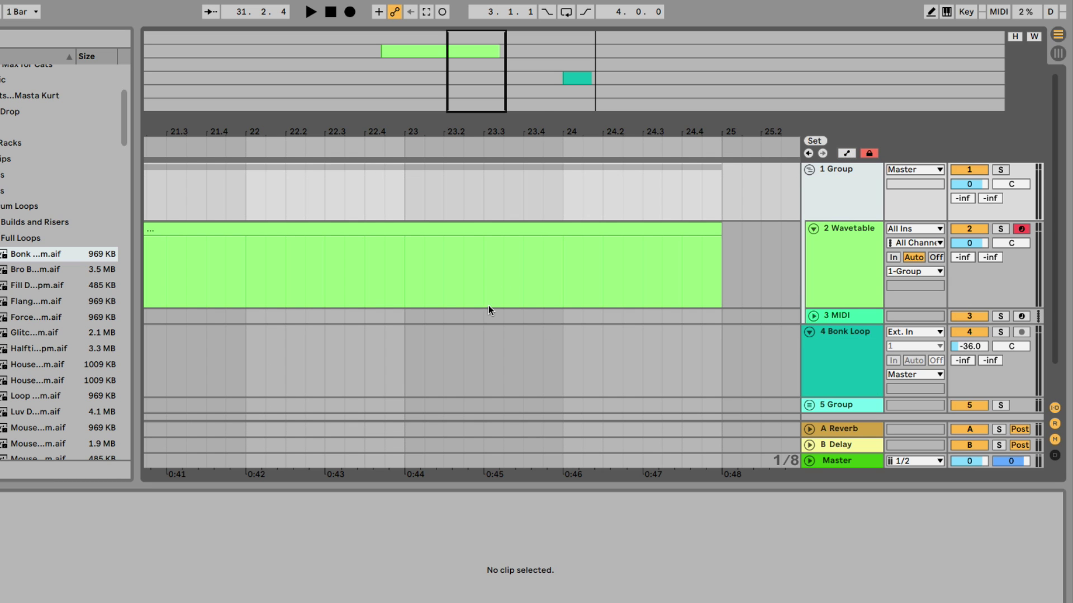
left_click_drag(530, 110, 525, 45)
key("minus")
key("minus")
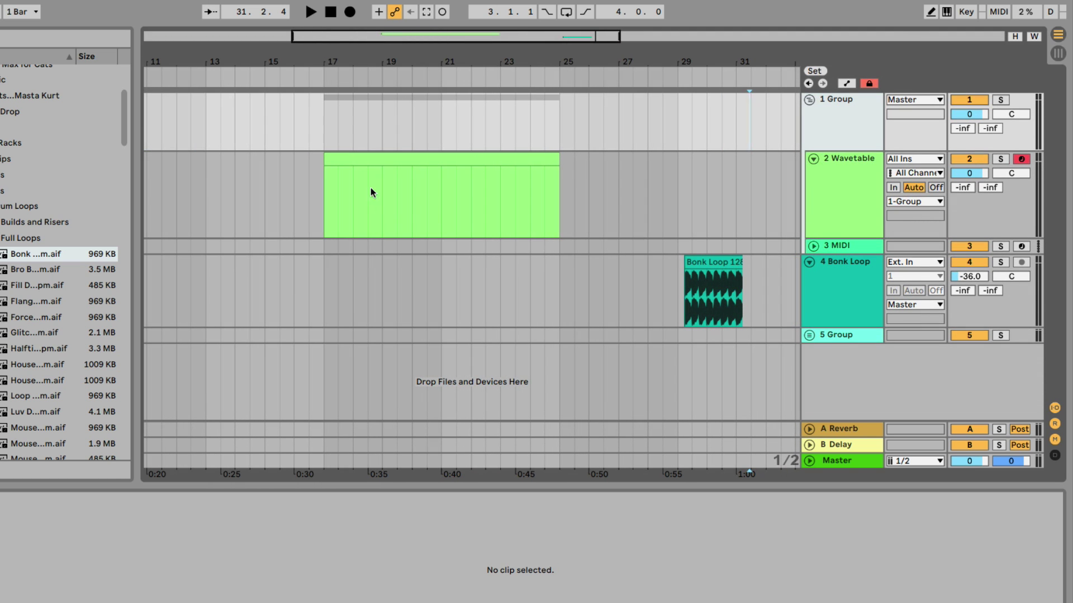
left_click(443, 160)
mouse_move(558, 159)
left_mouse_down()
mouse_move(486, 159)
mouse_move(547, 158)
left_mouse_up()
scroll(547, 158, "right", 10)
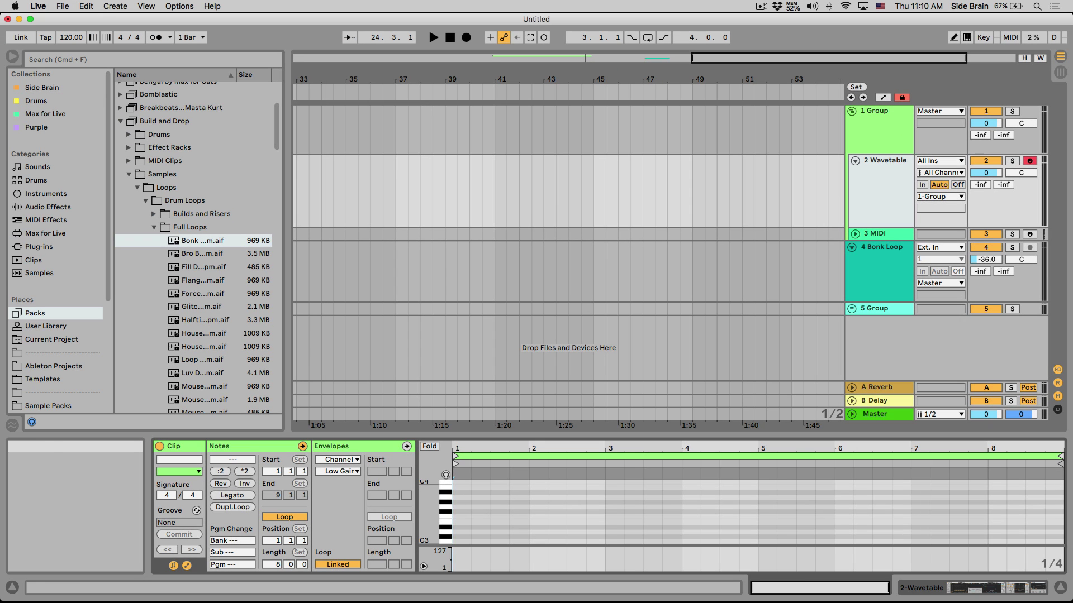
left_click(532, 202)
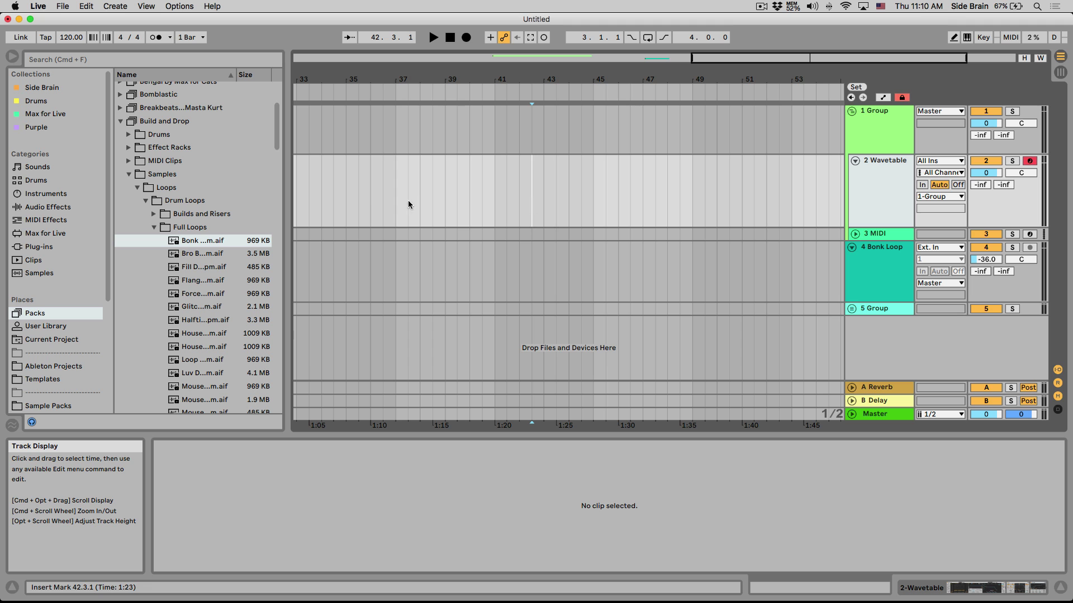
left_click(38, 6)
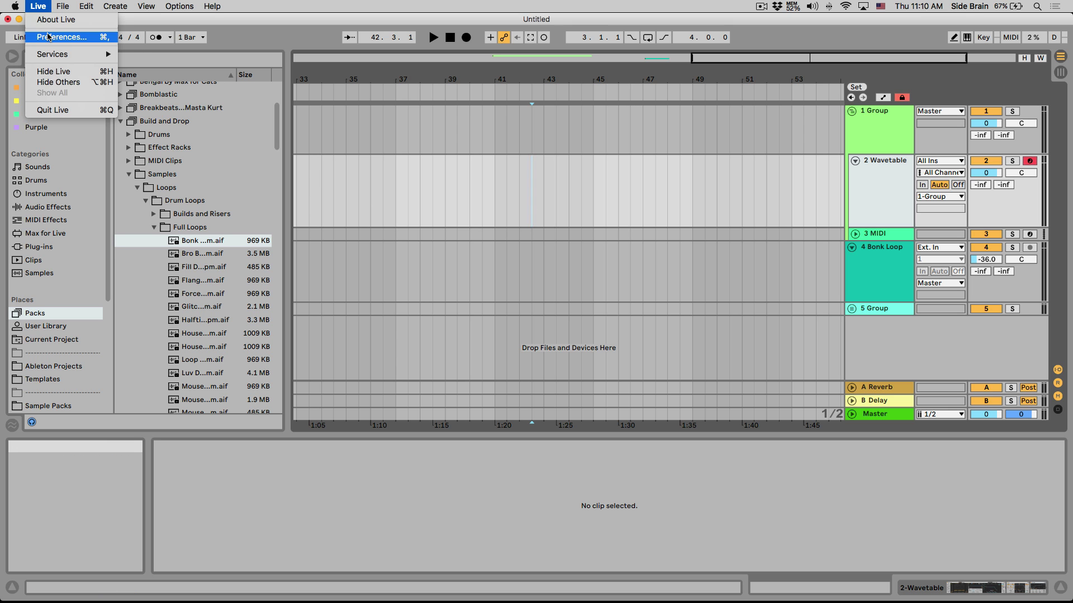
left_click(396, 188)
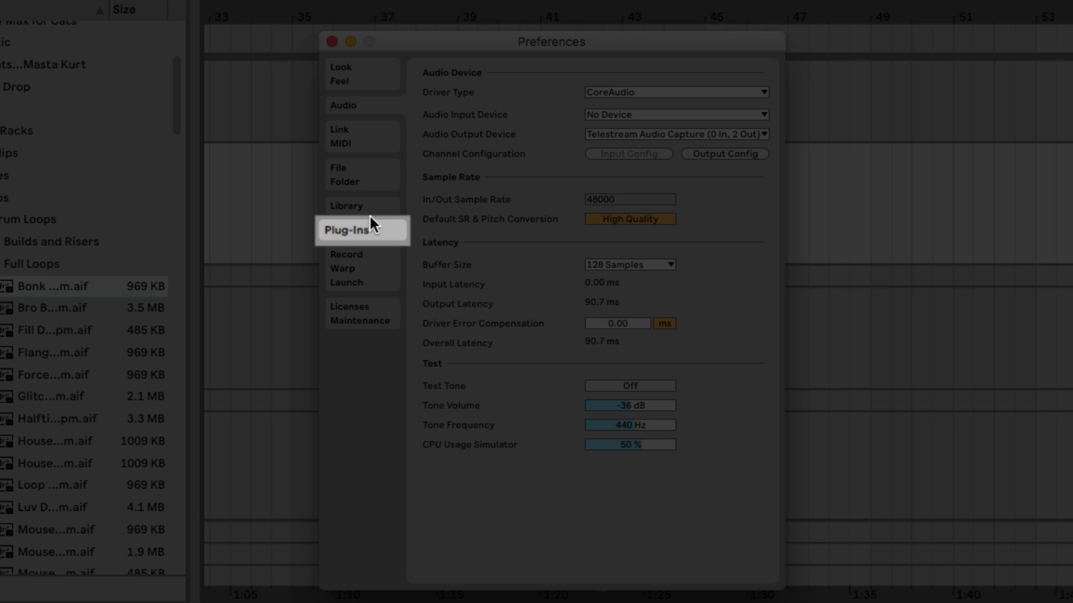
left_click(356, 231)
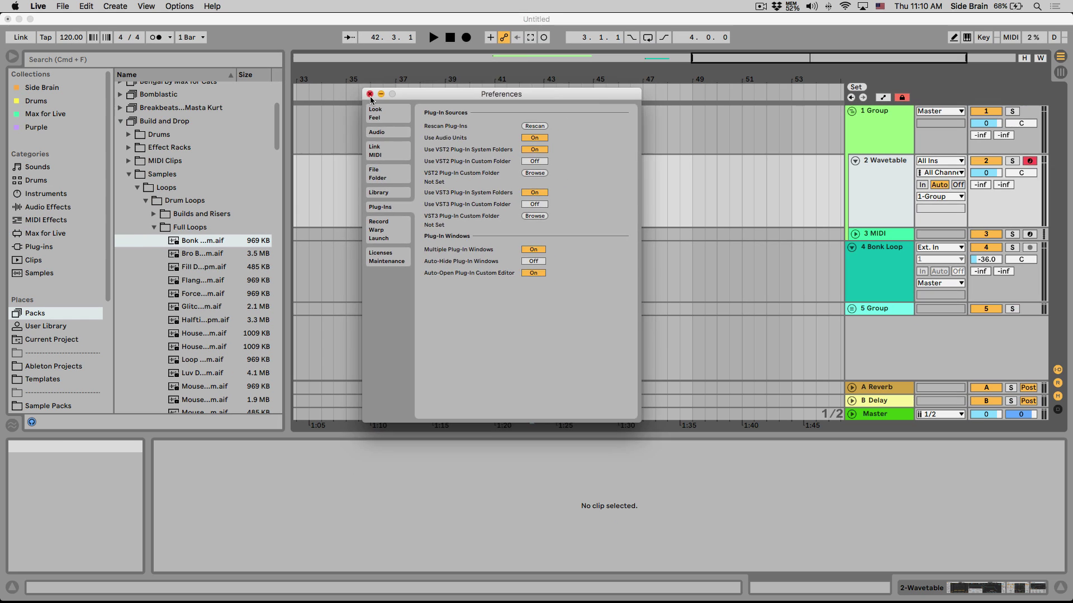
Close Preferences and browse the VST3 plug-ins to iZotope Alloy 2 under iZotope, Inc
left_click(332, 41)
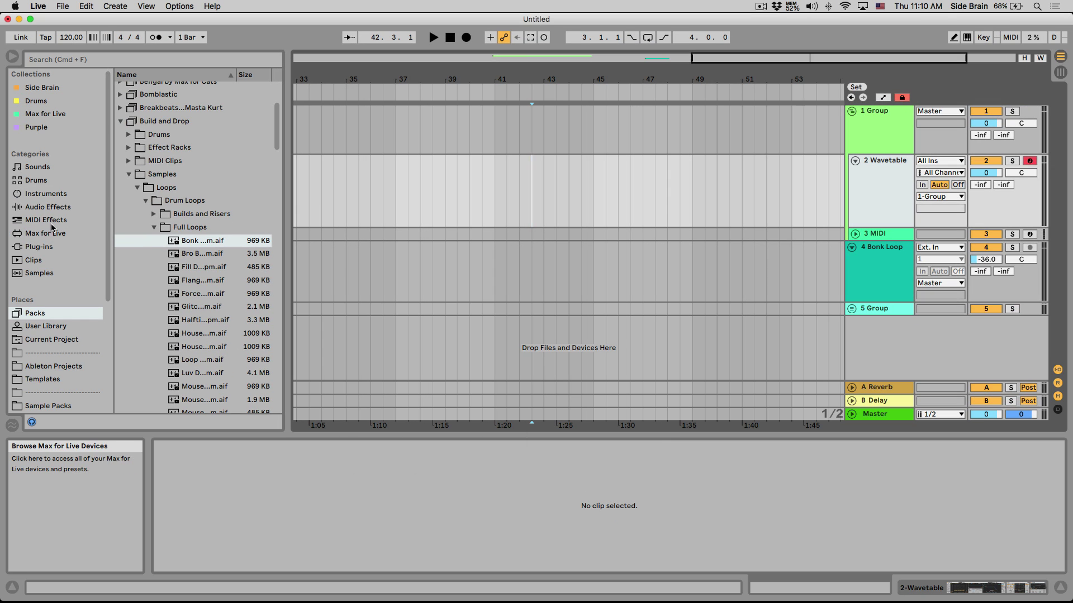
left_click(39, 246)
left_click(120, 114)
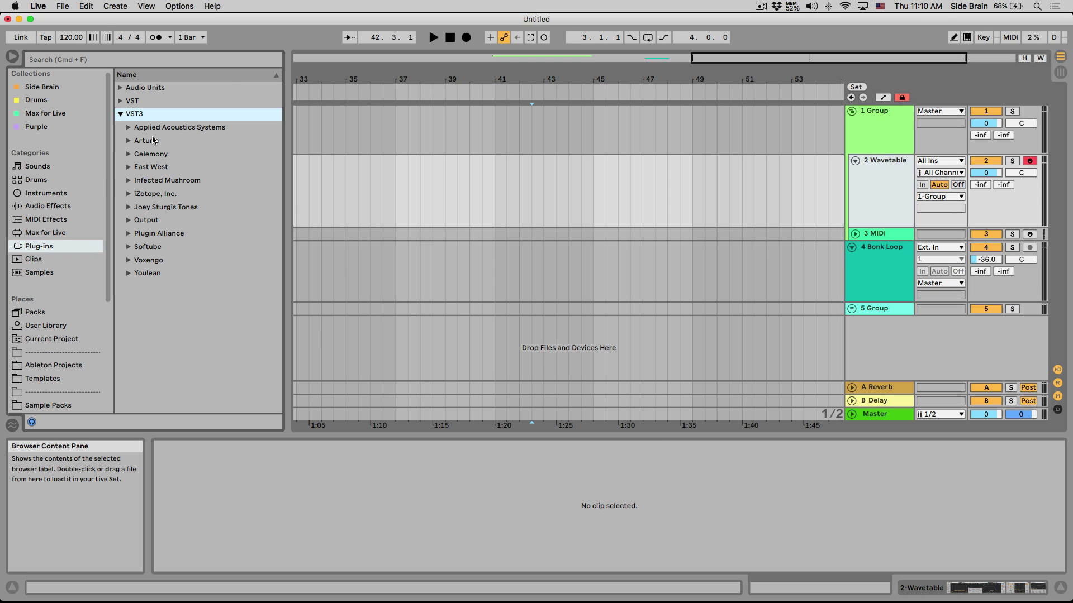
left_click(128, 167)
left_click(129, 155)
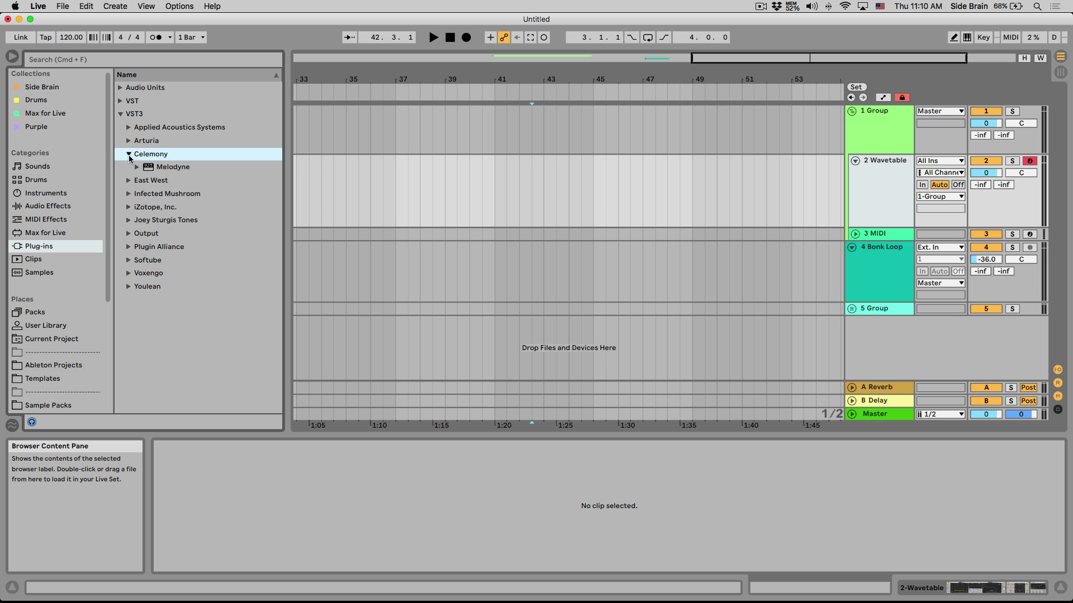
left_click(127, 140)
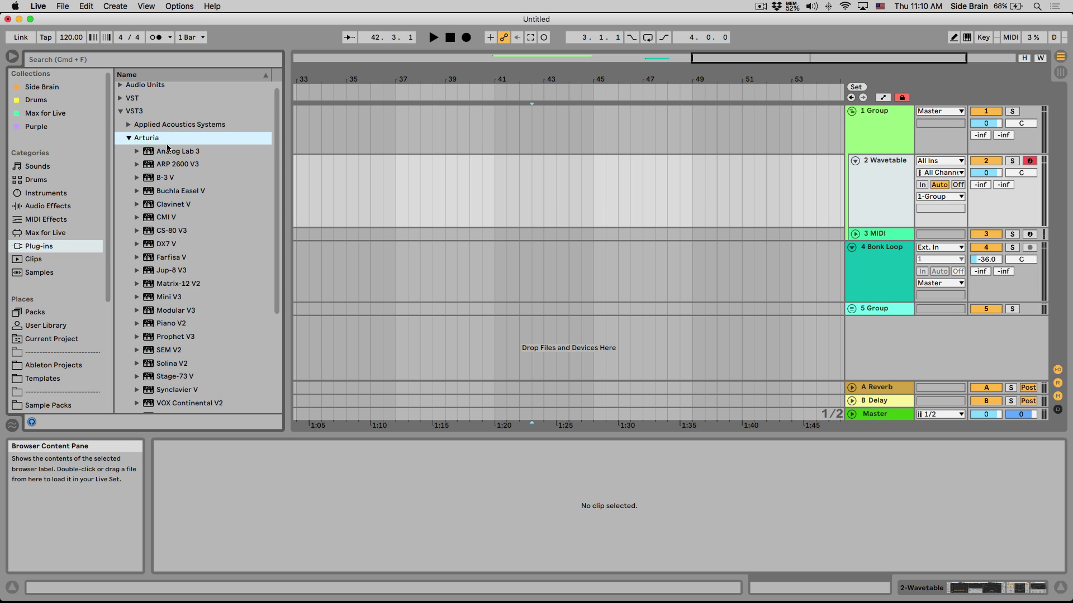
left_click(128, 141)
left_click(128, 194)
left_click(179, 208)
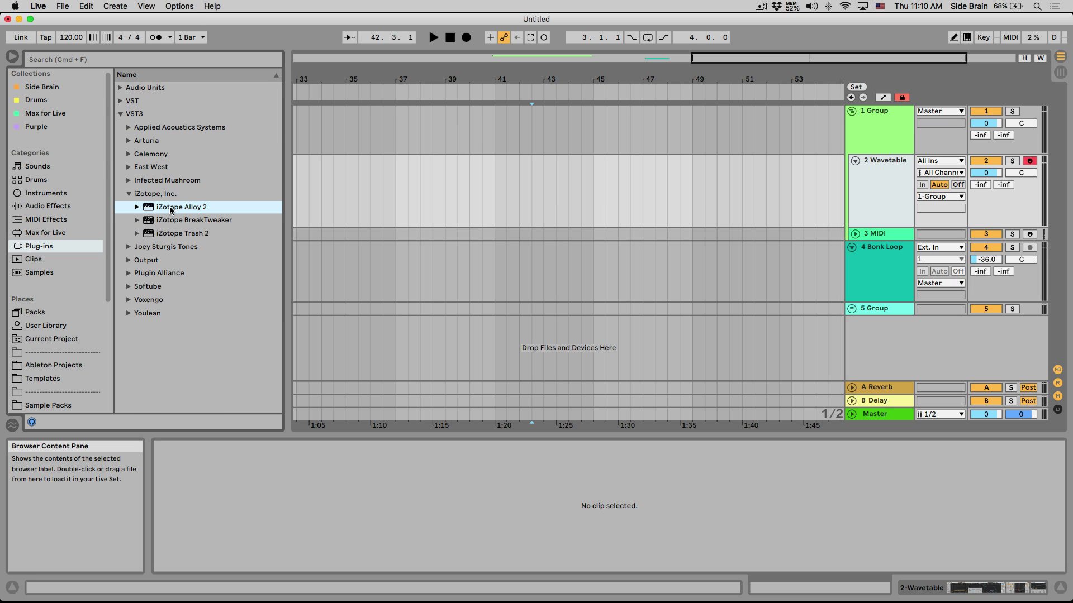
Place Alloy 2 on 3 MIDI, enable its sidechain leaving No Input, then delete the device
double_click(148, 208)
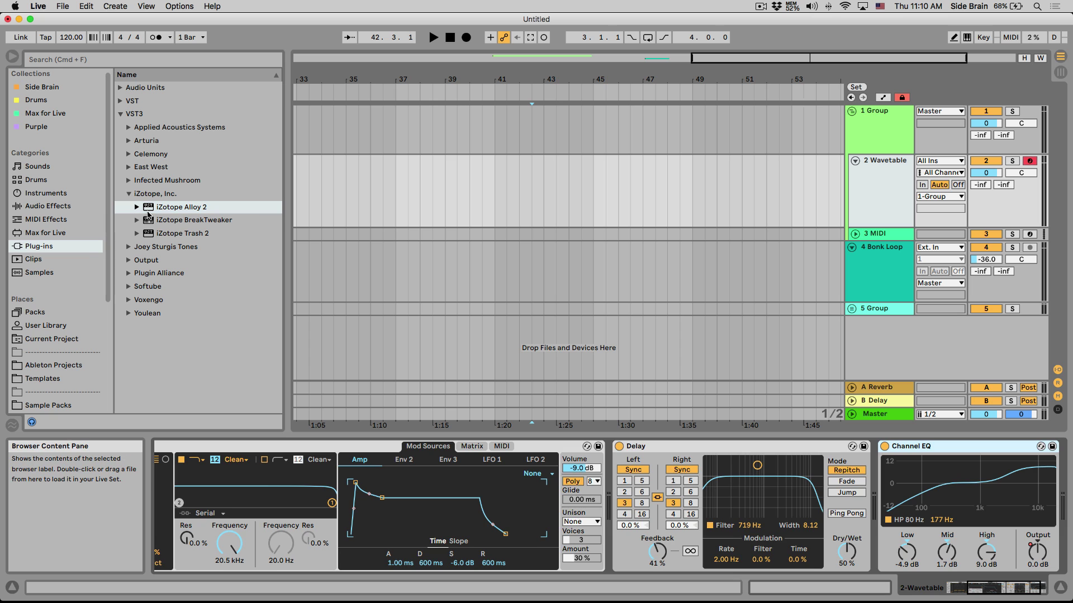
left_click(888, 234)
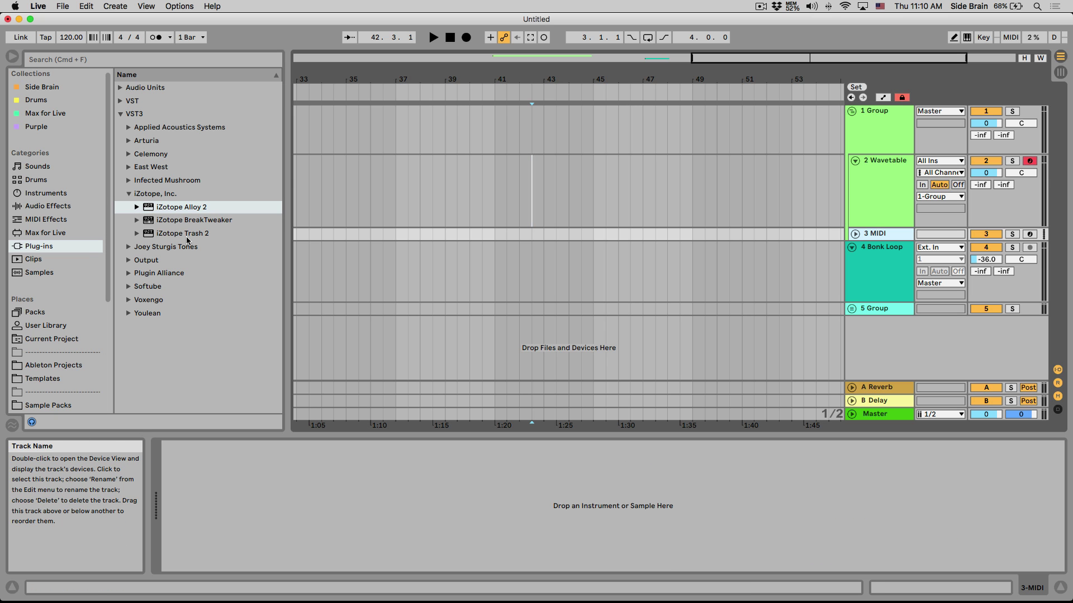
left_click_drag(191, 222, 298, 500)
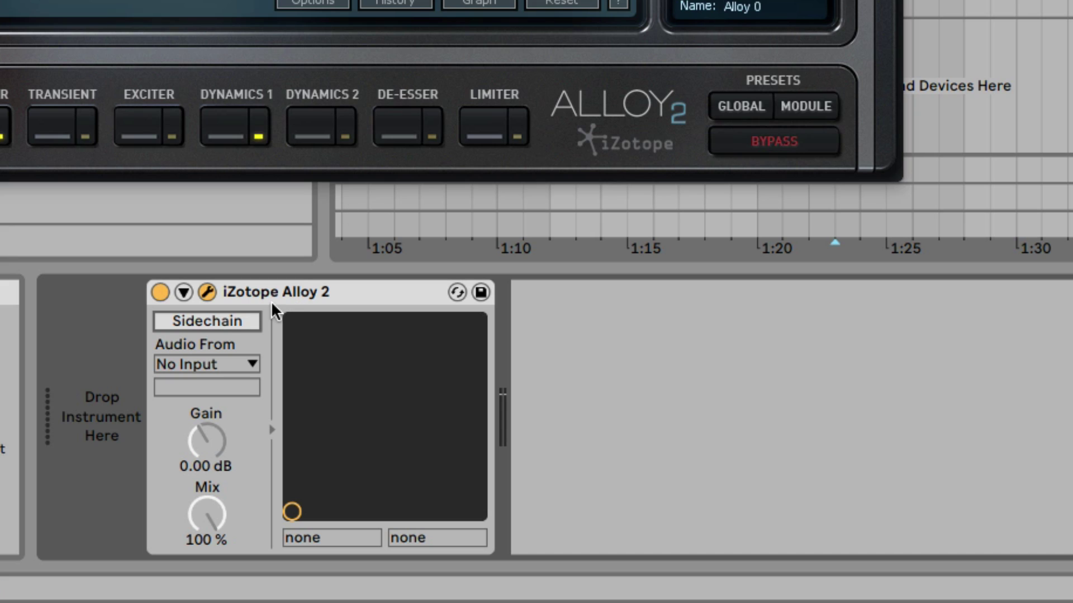
left_click(229, 316)
left_click(222, 357)
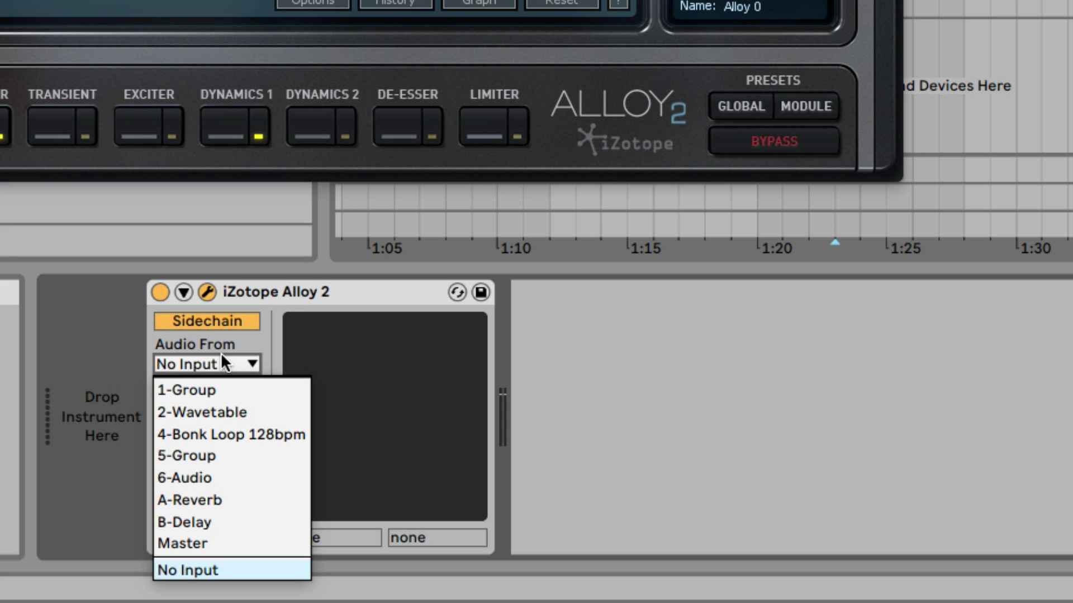
left_click(220, 353)
left_click(297, 289)
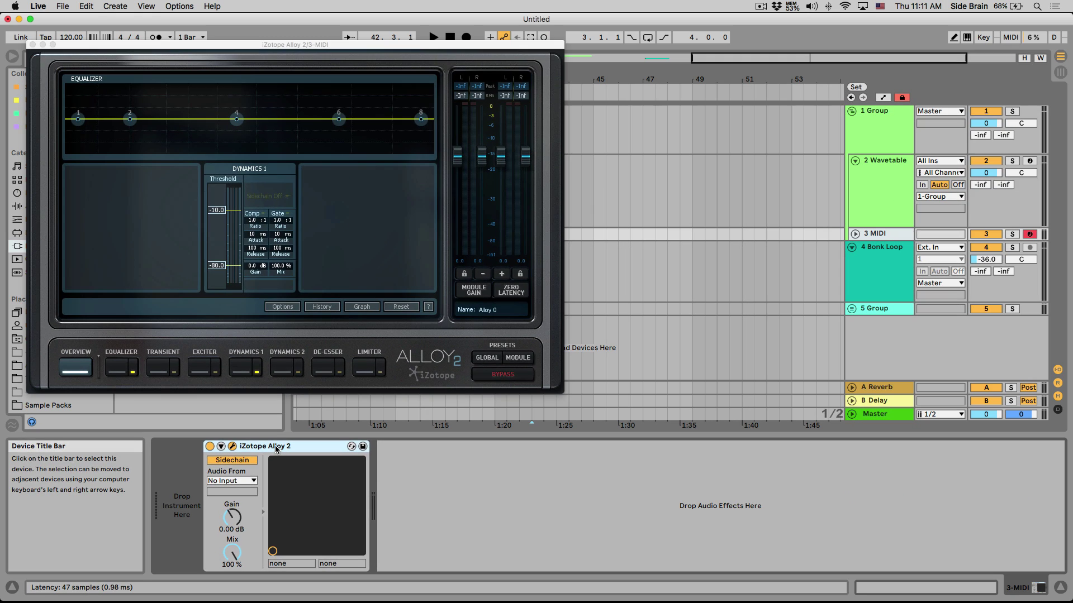
key("Delete")
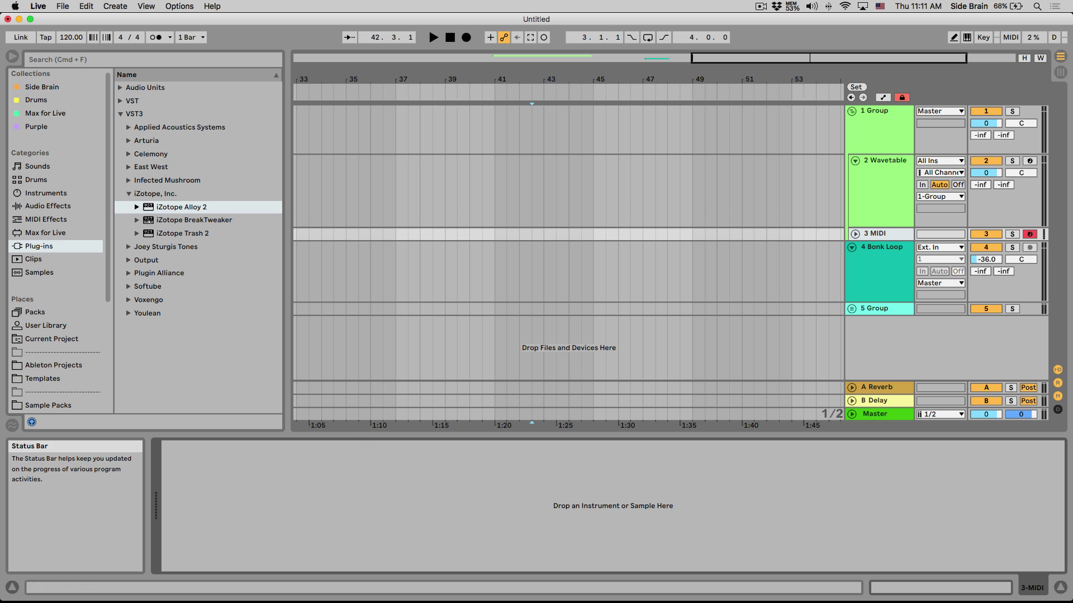
Add a Compressor to 2 Wavetable and sidechain it from 5-Group
left_click(766, 190)
left_click(48, 205)
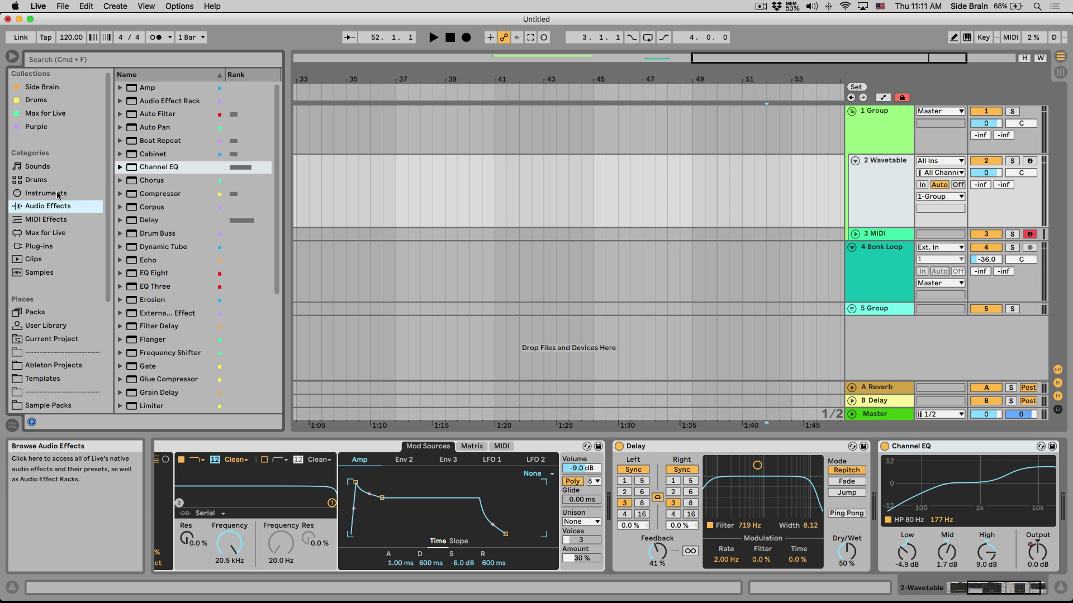
left_click(46, 193)
left_click(49, 206)
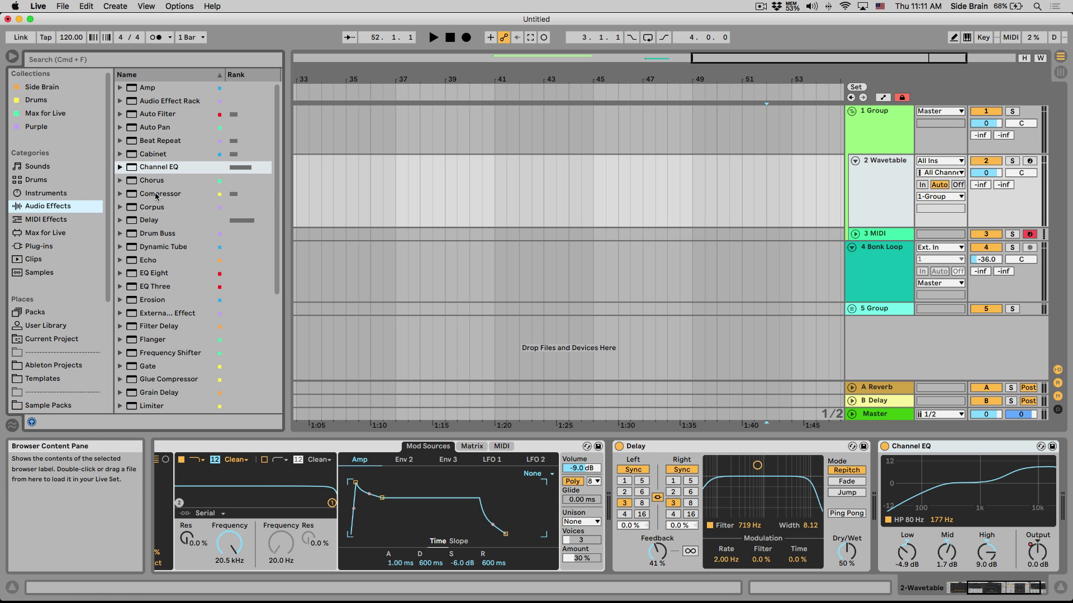
left_click_drag(156, 196, 805, 171)
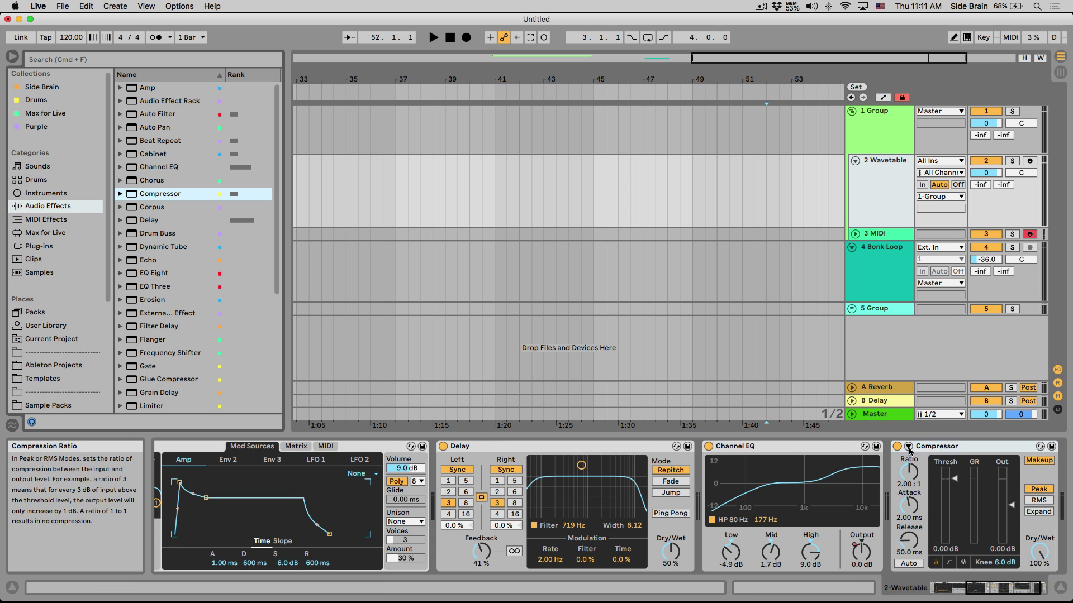
left_click(909, 447)
left_click(919, 481)
left_click(924, 527)
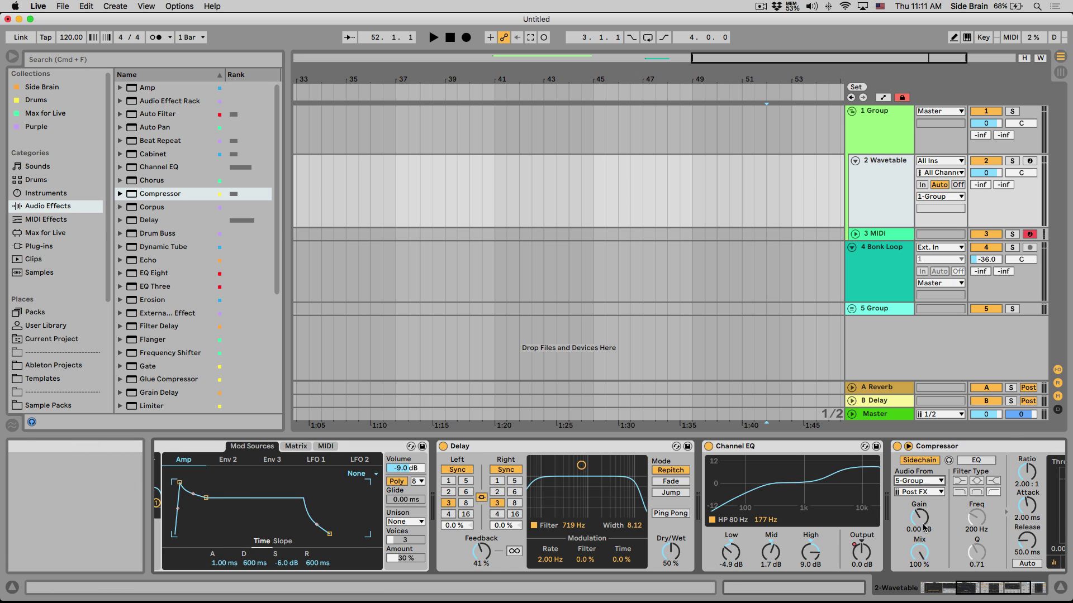
Insert an empty MIDI clip across bars 45.3 to 48.1 and freeze the Wavetable track
scroll(925, 527, "right", 3)
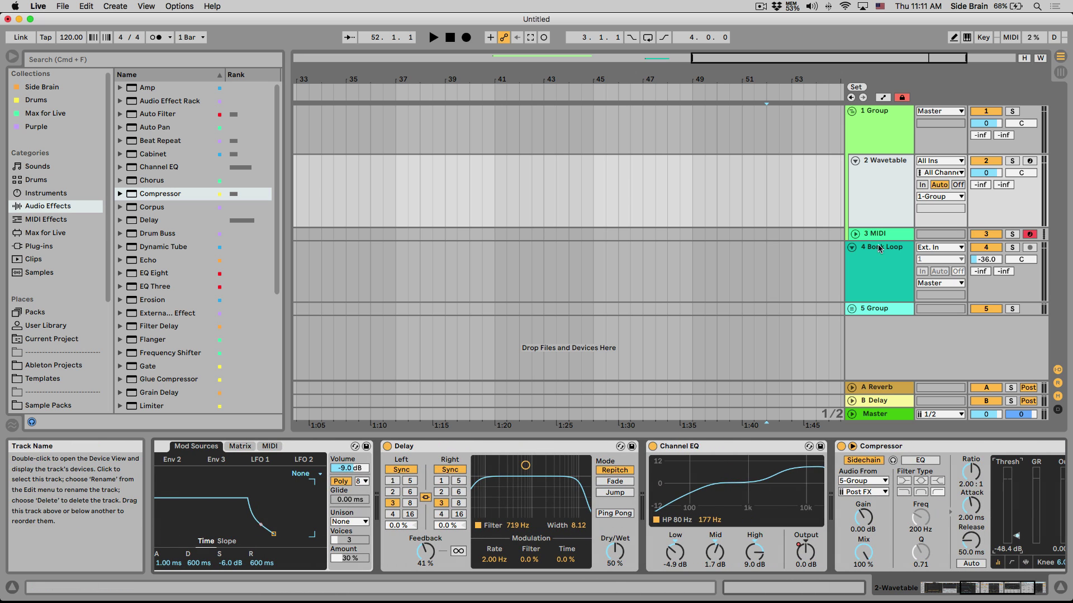
left_click_drag(607, 179, 671, 178)
key("super+shift+m")
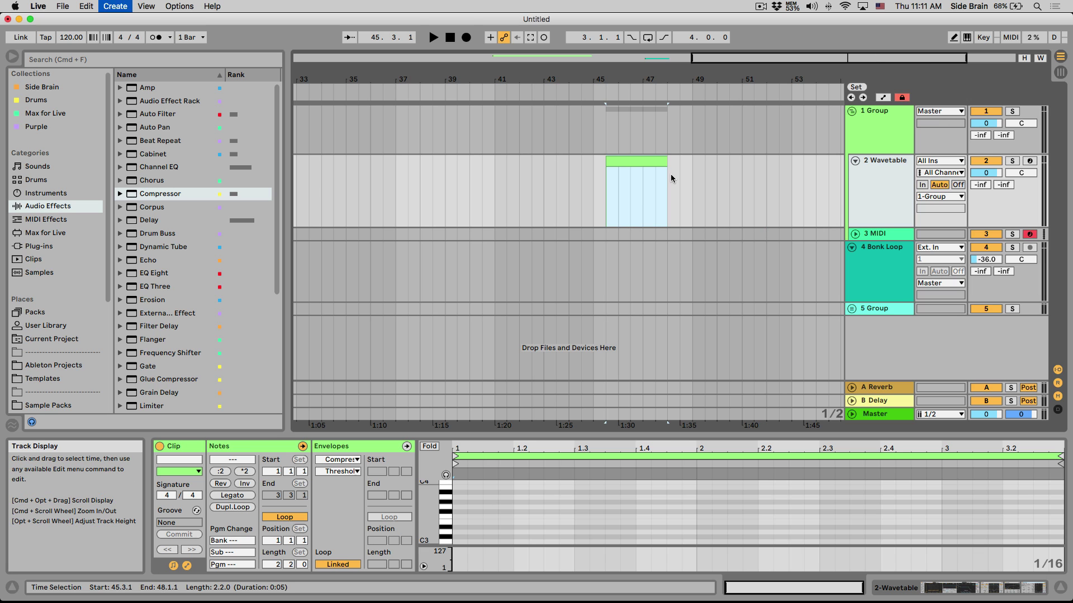
right_click(863, 181)
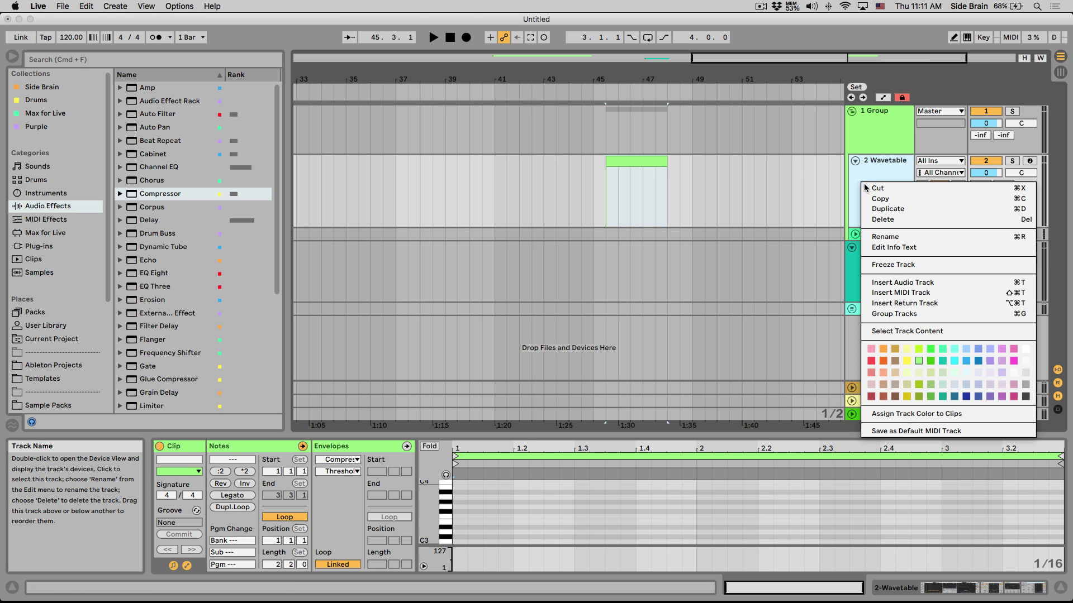
left_click(890, 266)
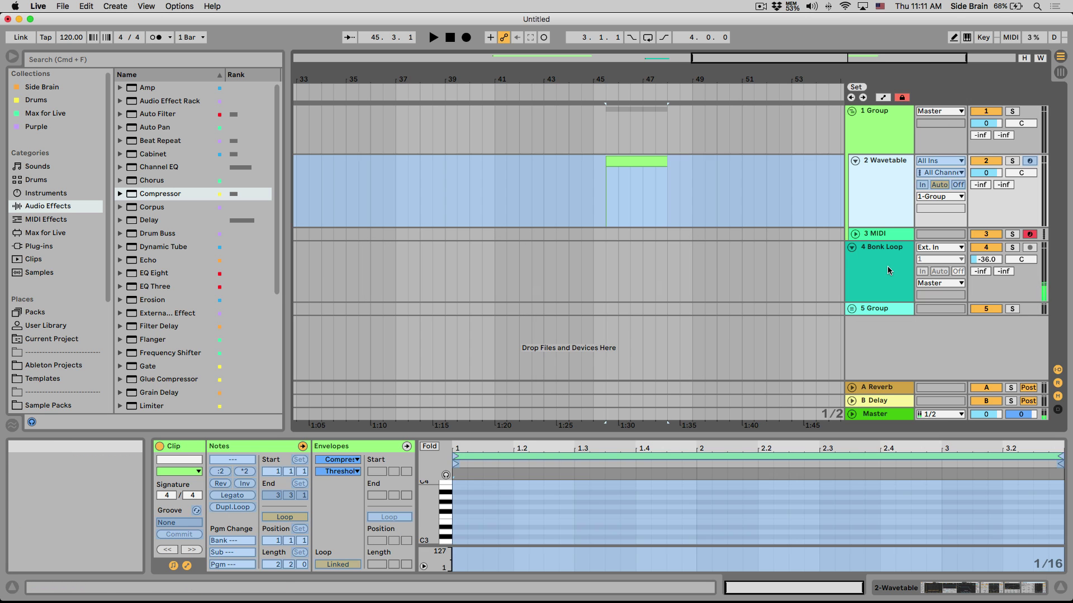
scroll(838, 503, "right", 5)
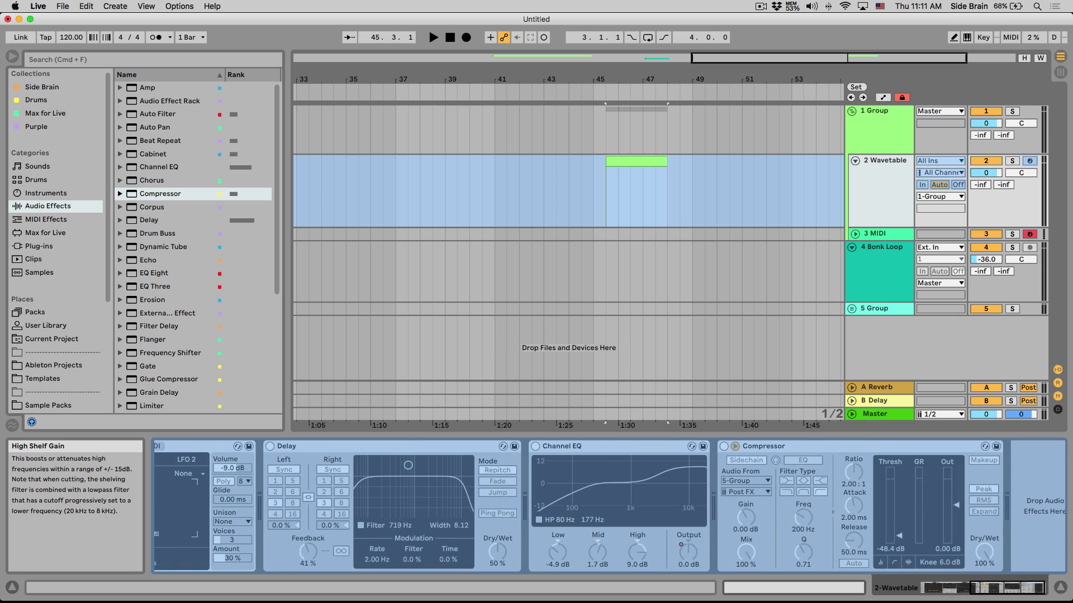
In Export Audio/Video, render Selected Tracks Only and toggle Include Return and Master Effects on and off
left_click(626, 274)
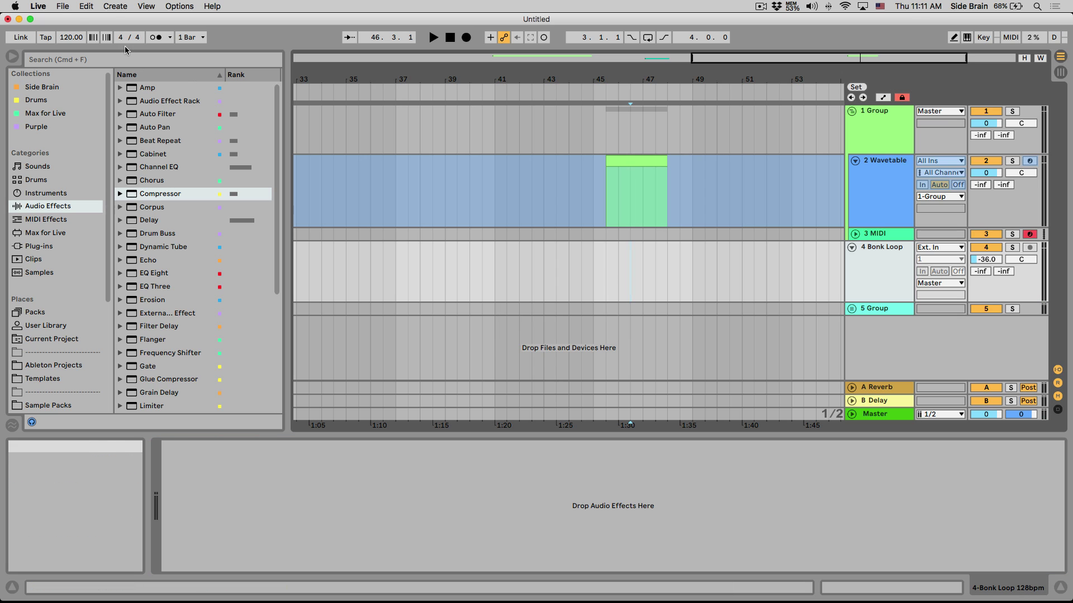
left_click(63, 6)
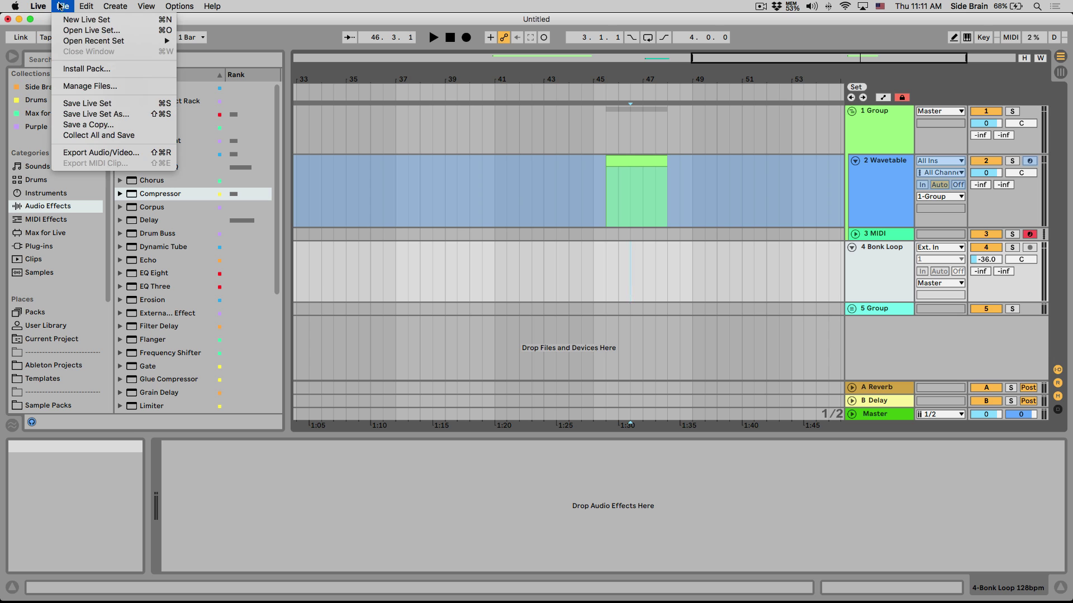
left_click(84, 152)
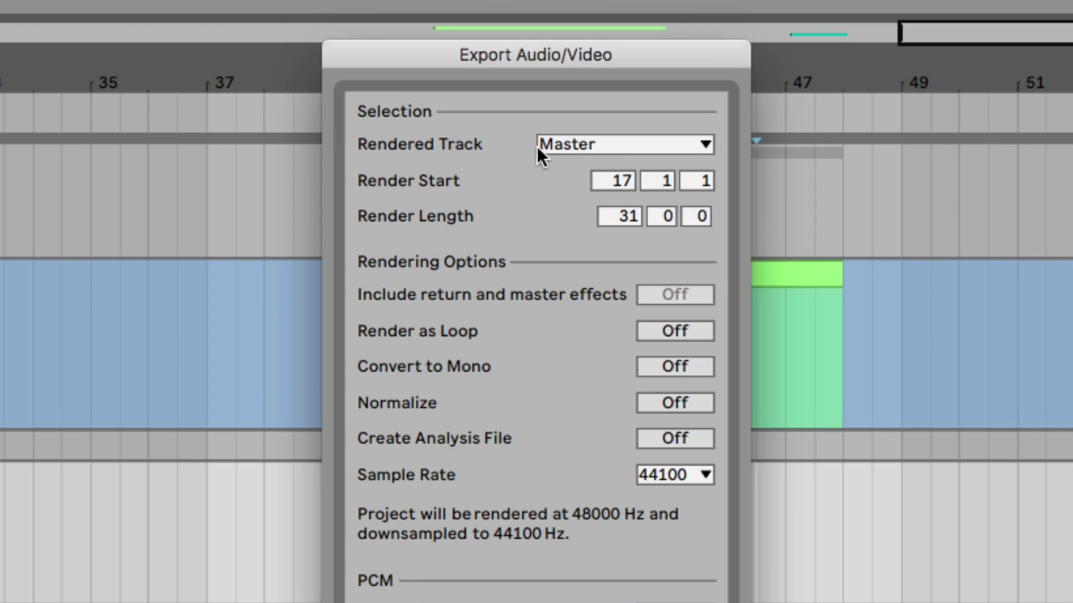
left_click(609, 144)
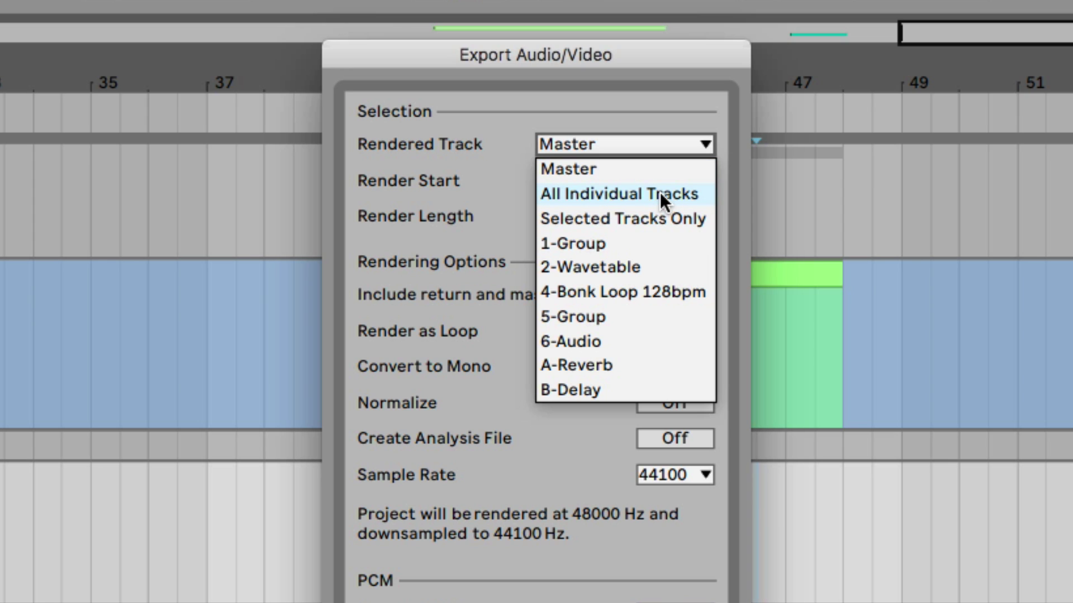
left_click(698, 220)
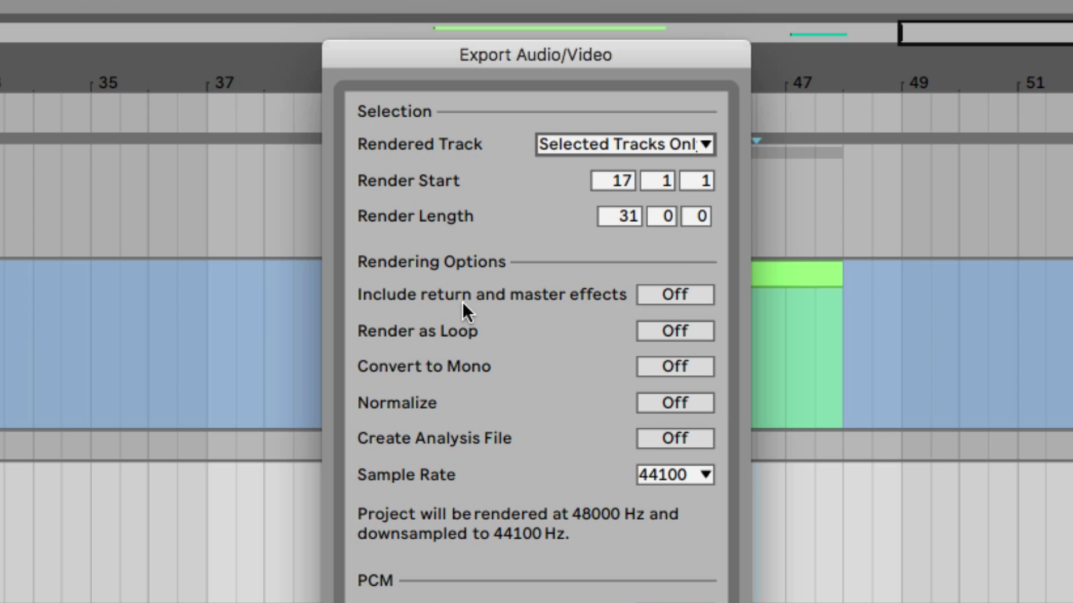
left_click(666, 299)
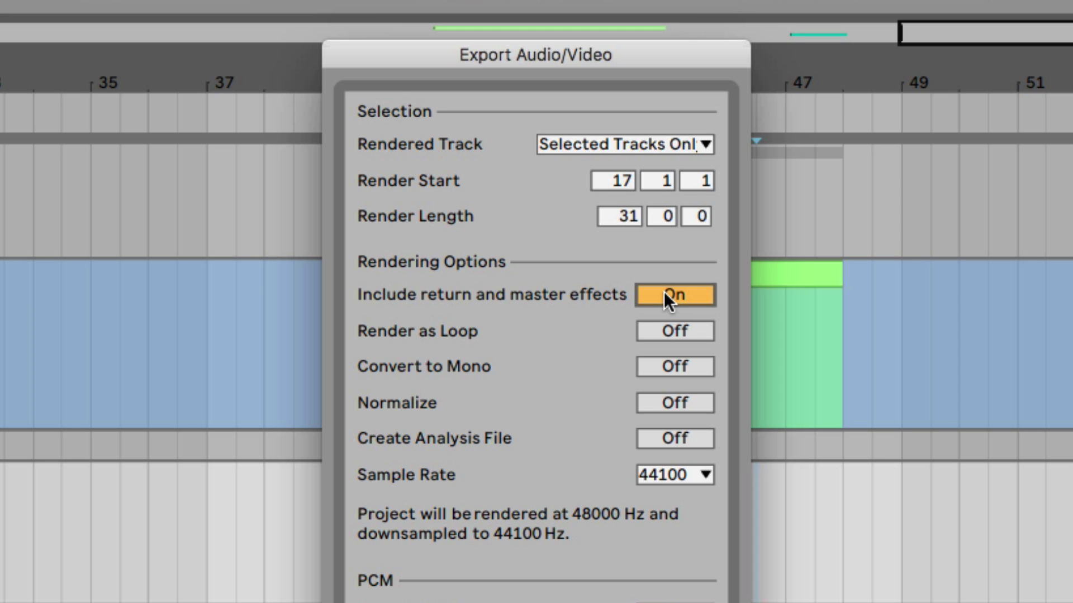
left_click(665, 293)
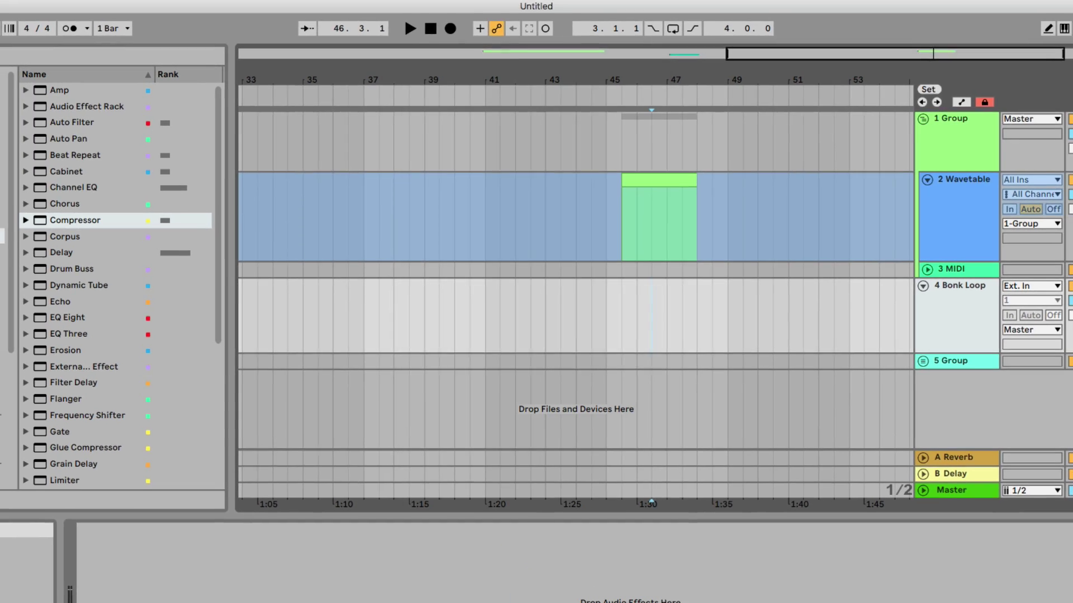
Delete the 2 Wavetable and 3 MIDI tracks, leaving 1 Group selected
left_click(939, 212)
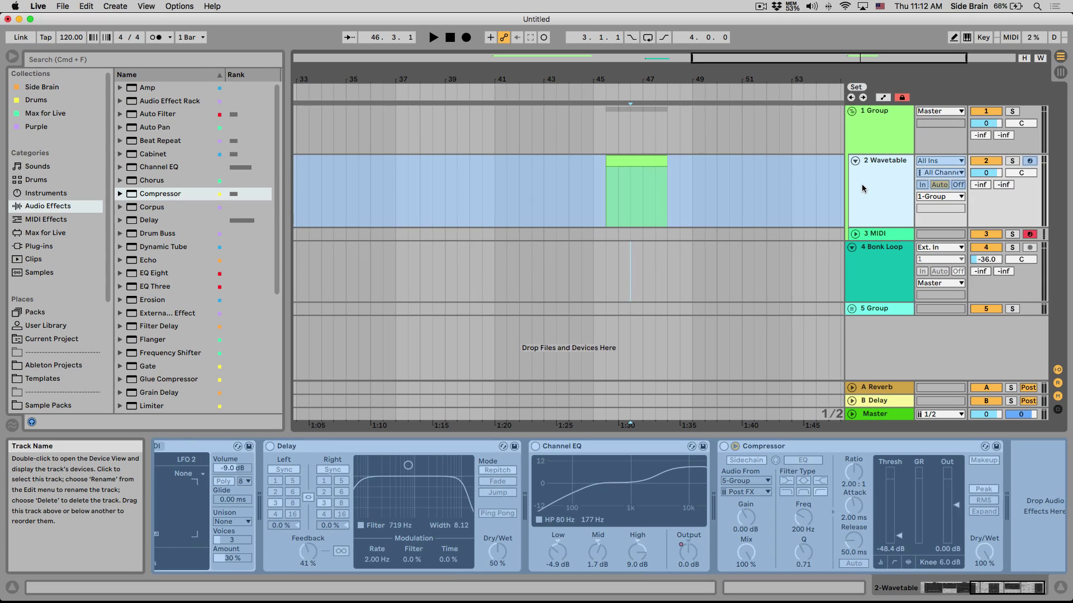
key("Delete")
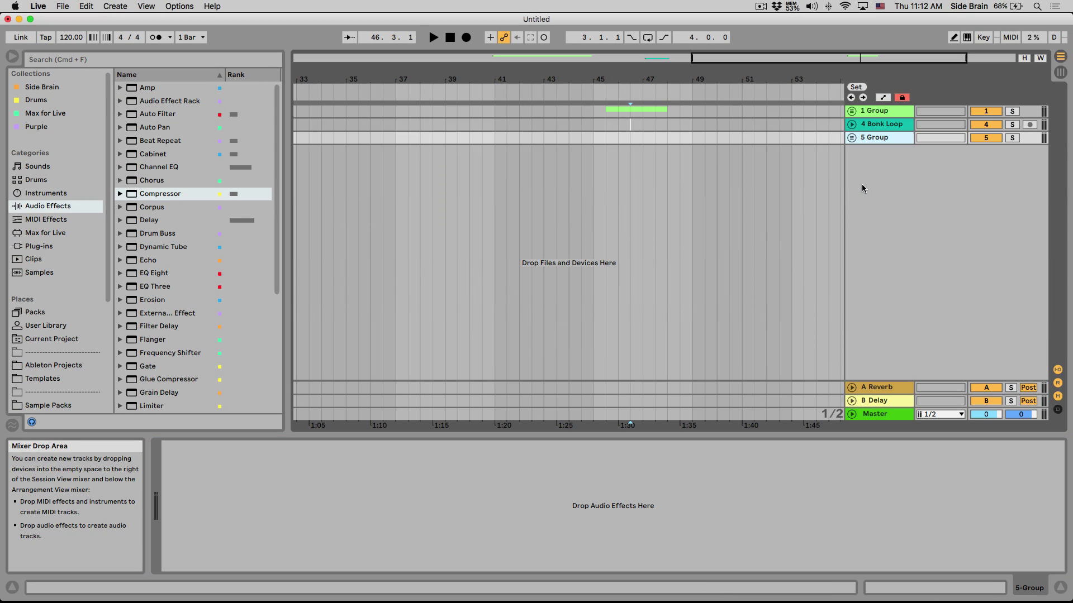
key("Up")
key("Up")
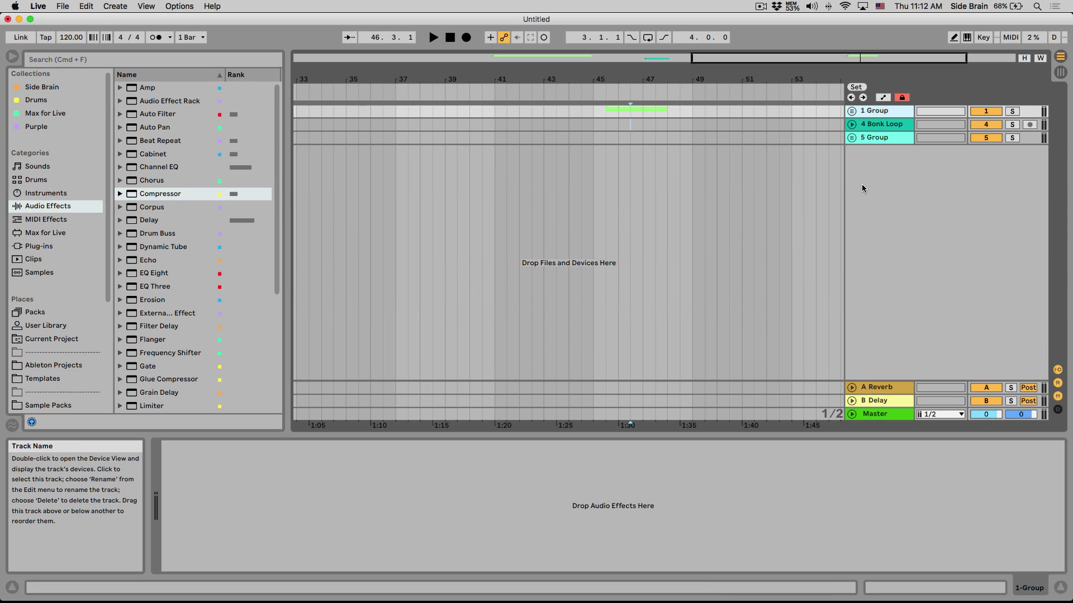